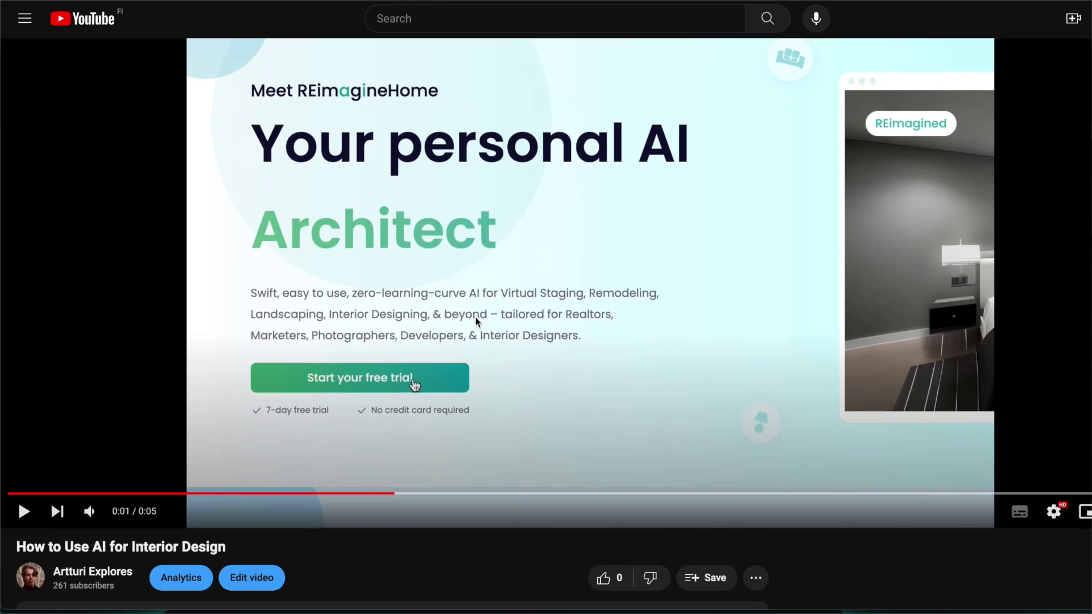
# Set the welcome profession to Others, describe it as 'Software tester', and submit
pyautogui.scroll(-5, 475, 320)
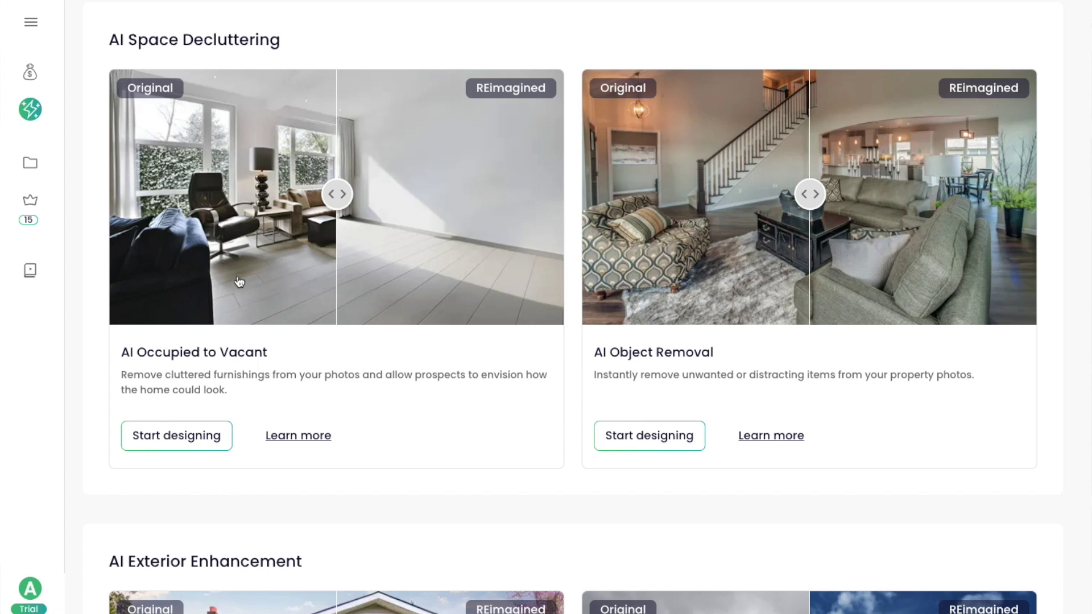
pyautogui.scroll(-9, 239, 282)
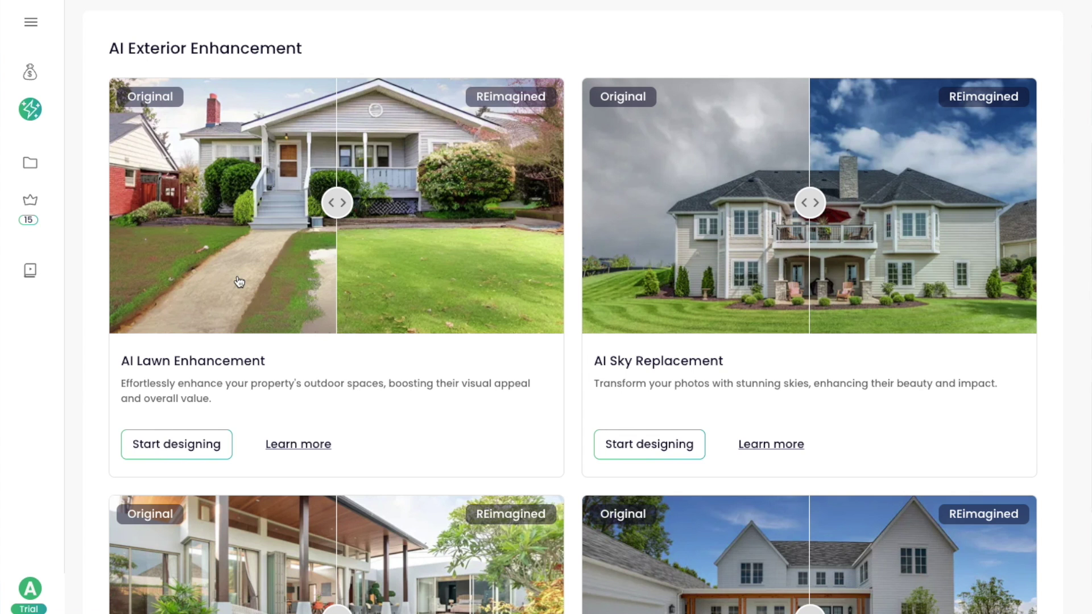
pyautogui.scroll(-3, 239, 282)
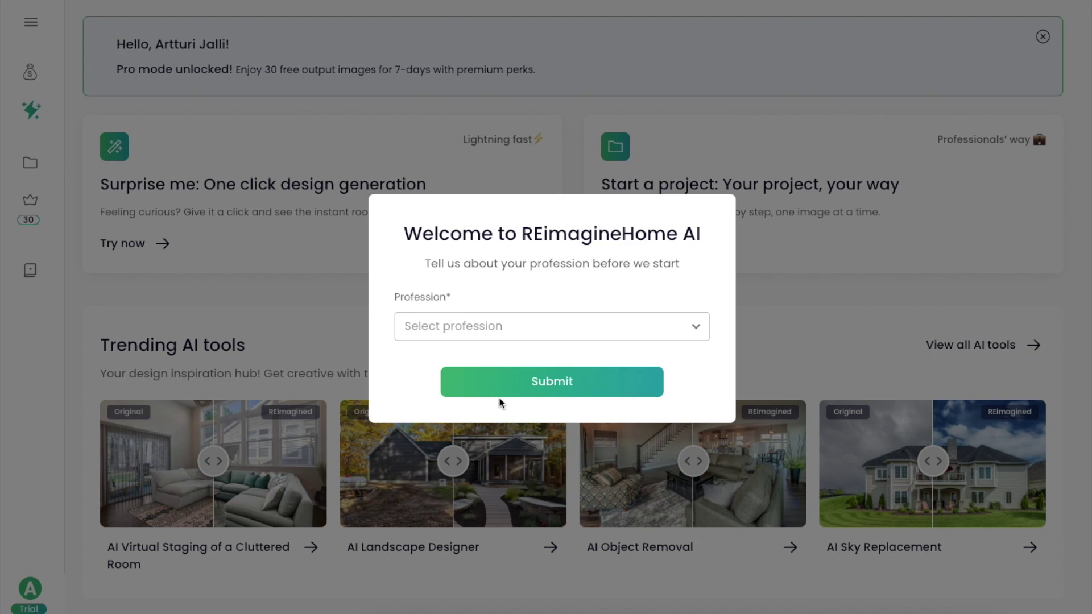
pyautogui.click(520, 334)
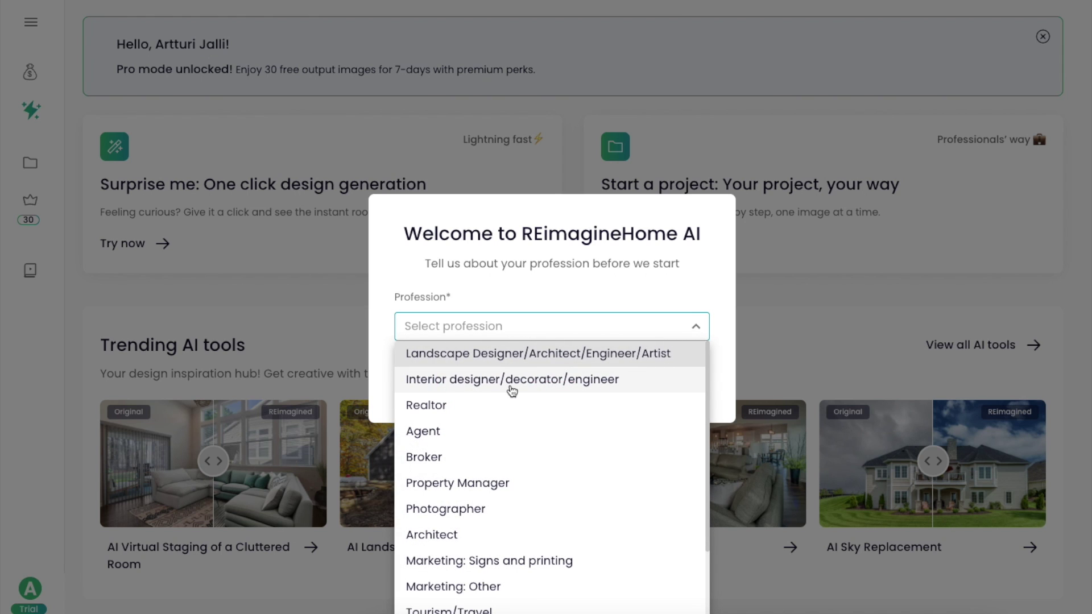
pyautogui.scroll(-3, 512, 390)
pyautogui.click(464, 604)
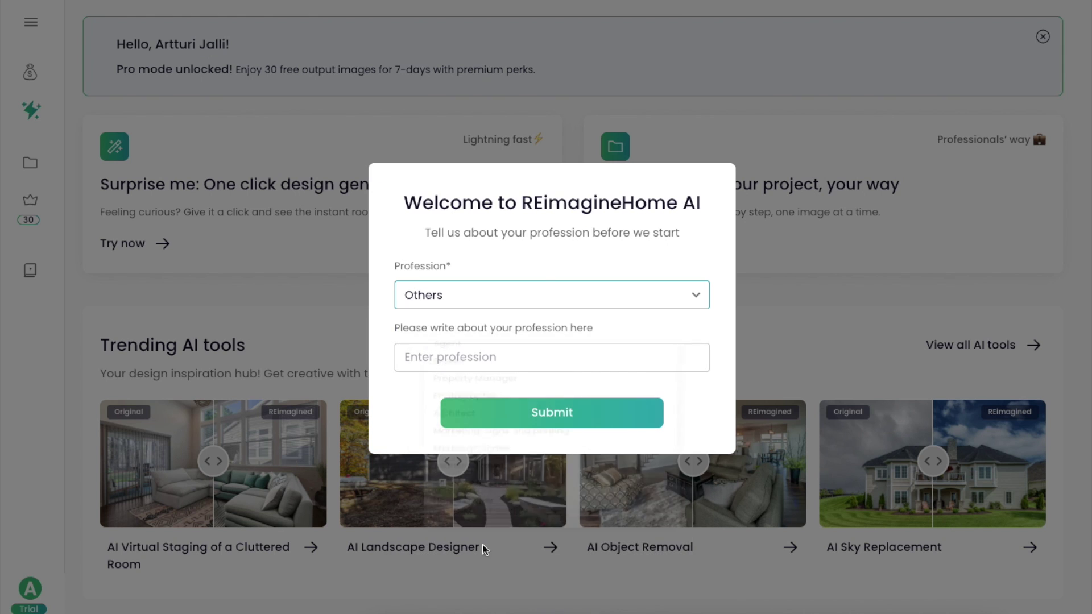
pyautogui.click(493, 356)
pyautogui.write('Software tester')
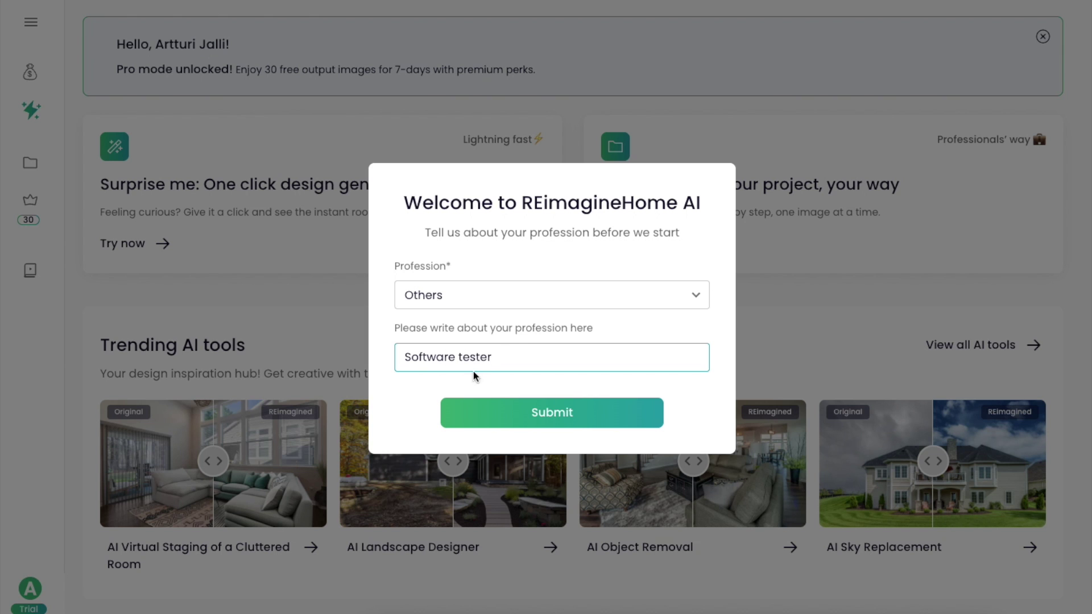
pyautogui.click(490, 405)
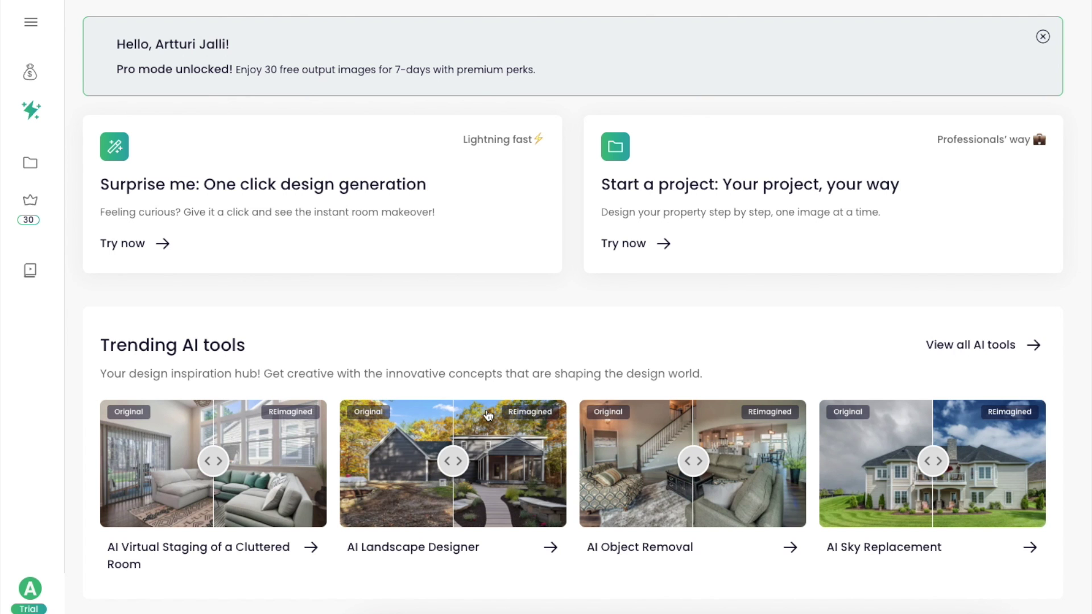
# Upload the living room photo as a furnished Living room/family room/lounge space and continue
pyautogui.scroll(-2, 369, 377)
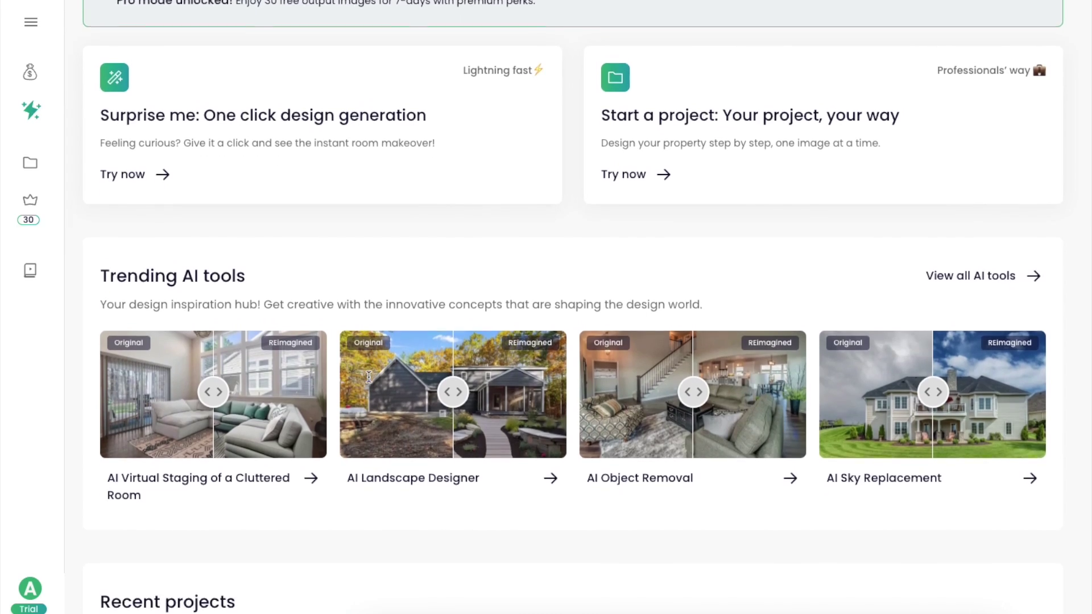
pyautogui.scroll(2, 369, 377)
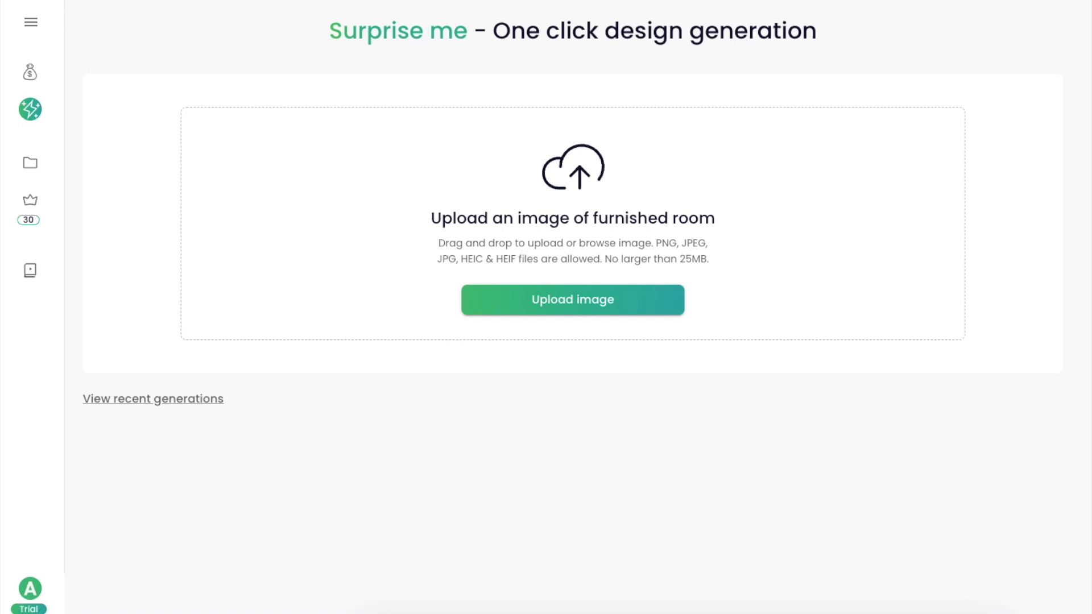
pyautogui.moveTo(758, 337); pyautogui.dragTo(587, 198)
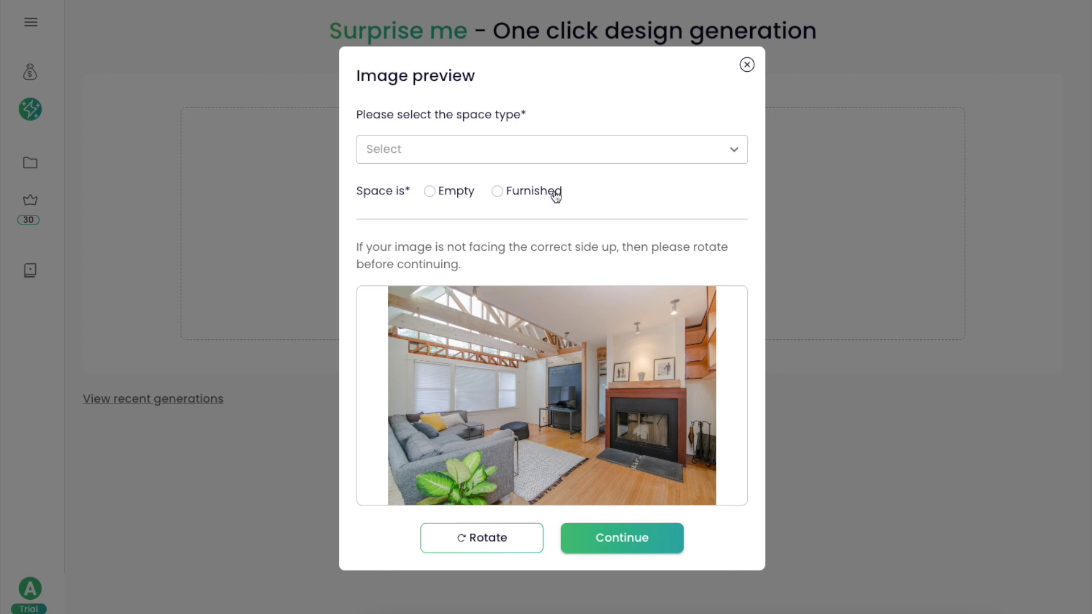
pyautogui.click(505, 149)
pyautogui.click(479, 204)
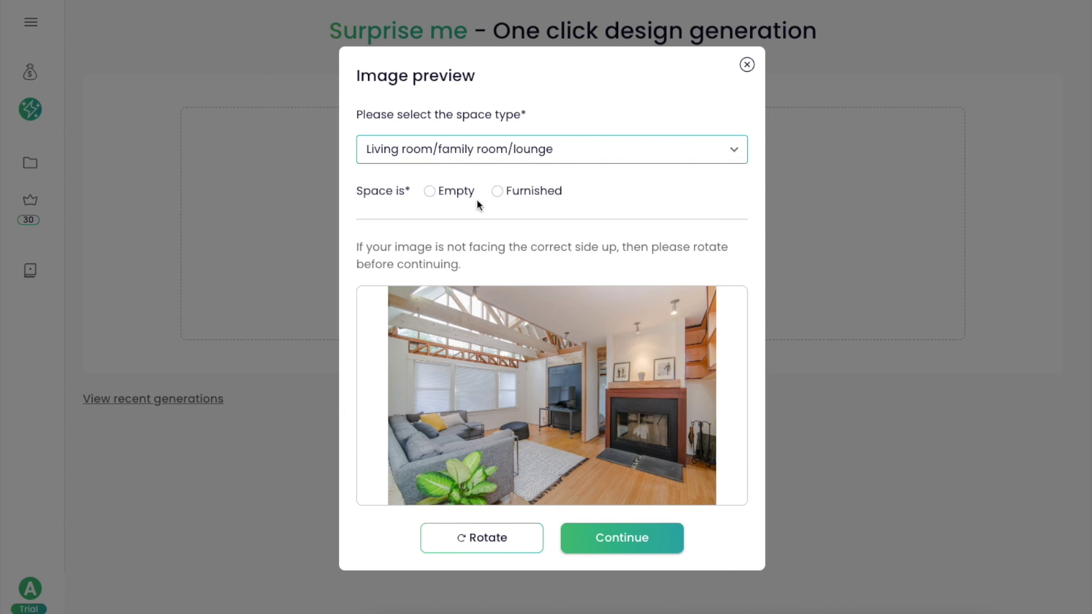
pyautogui.click(498, 192)
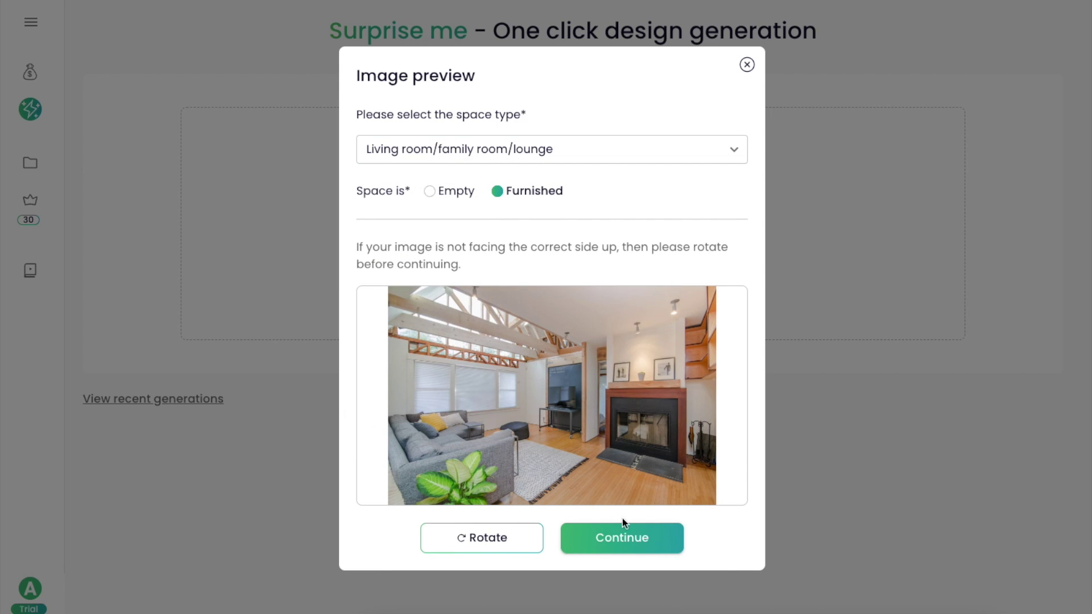
pyautogui.click(612, 538)
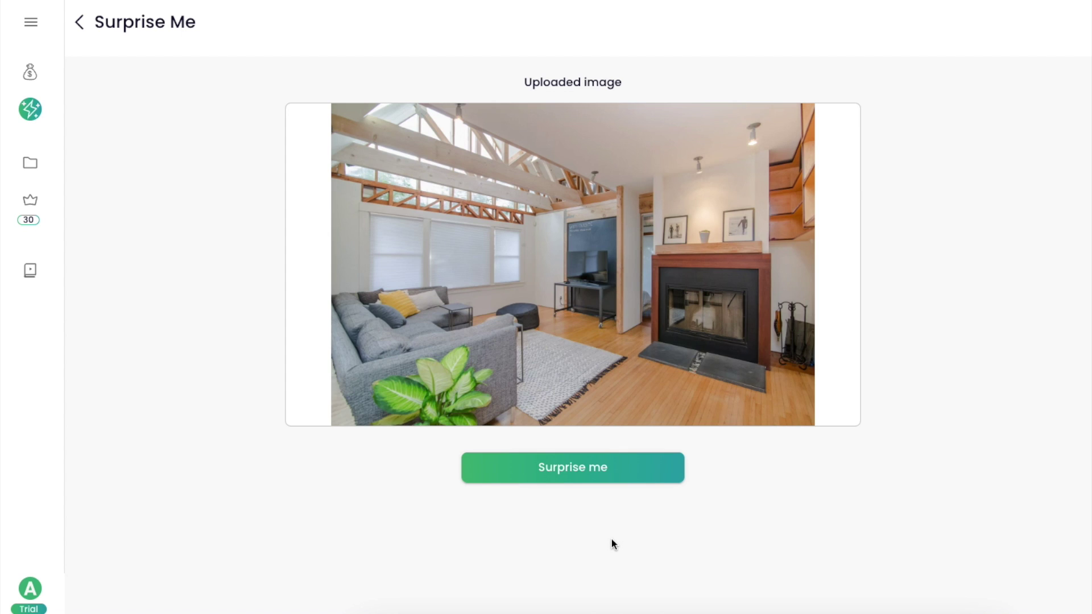
# Generate Rustic surprise designs, then regenerate new variations from the bottom-right result
pyautogui.click(605, 459)
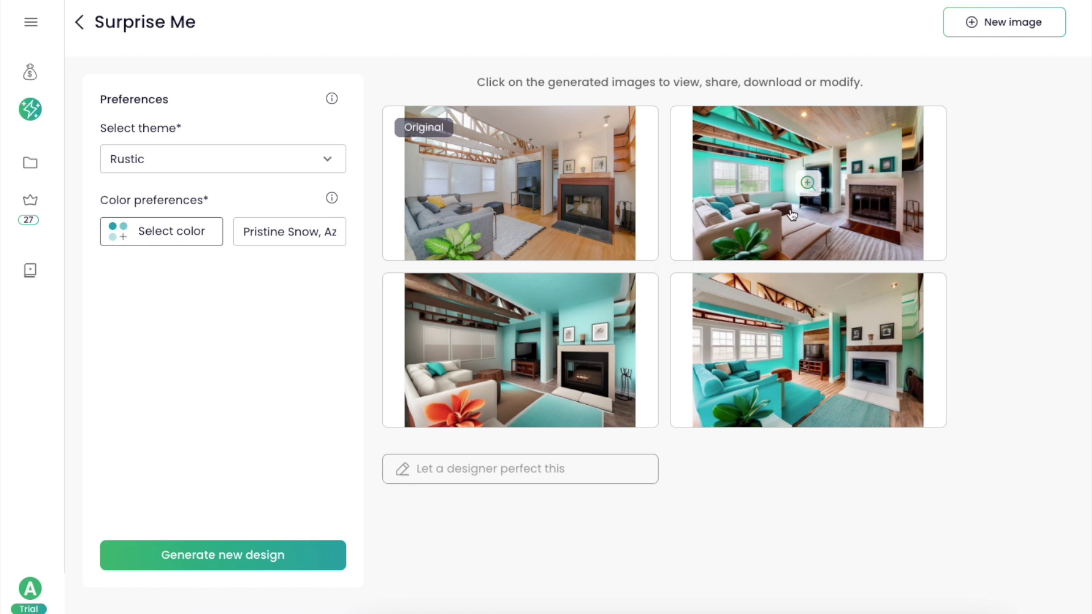
pyautogui.click(808, 350)
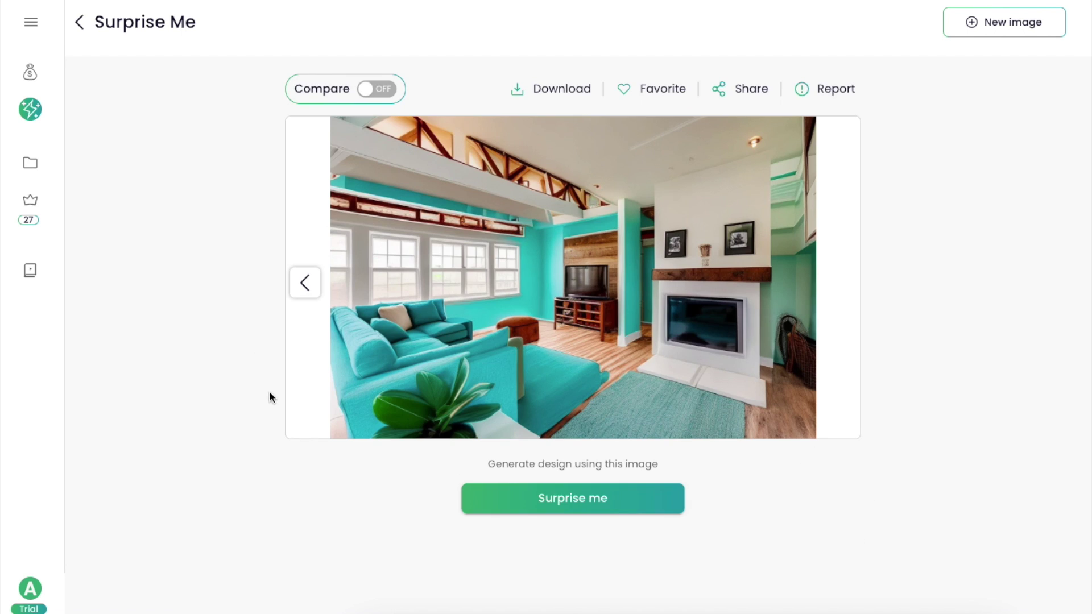
pyautogui.click(585, 490)
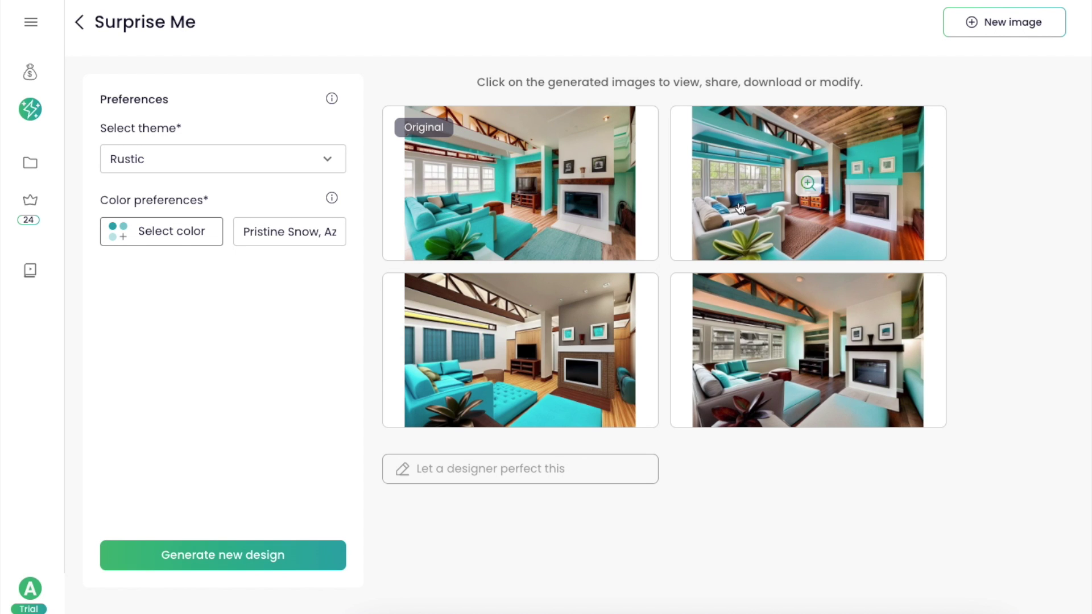
# Browse the new variations starting from the top-right design, then return to the grid
pyautogui.click(773, 202)
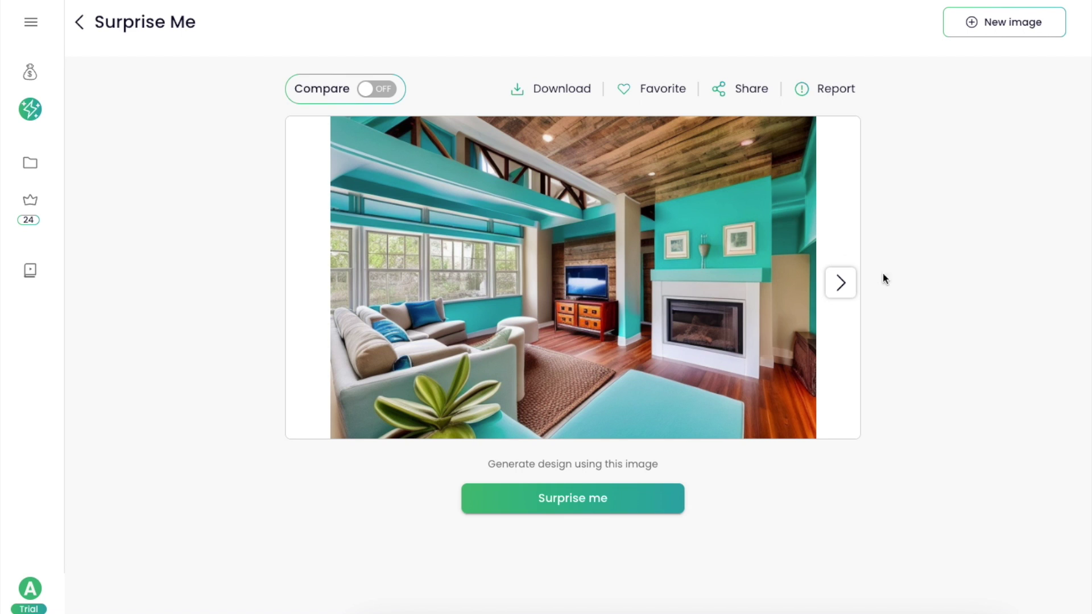
pyautogui.click(837, 284)
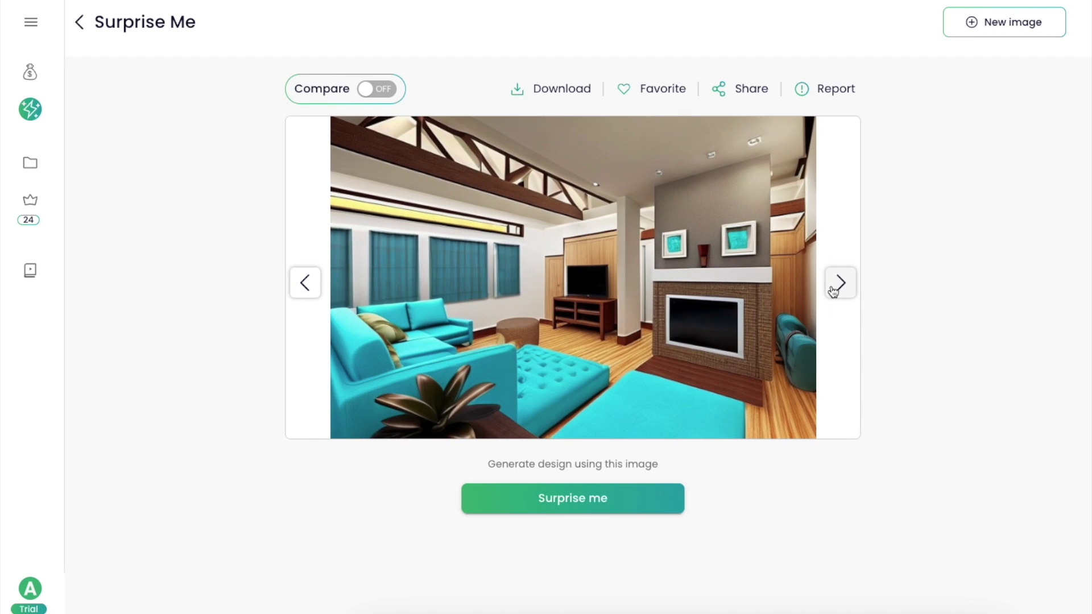
pyautogui.click(833, 292)
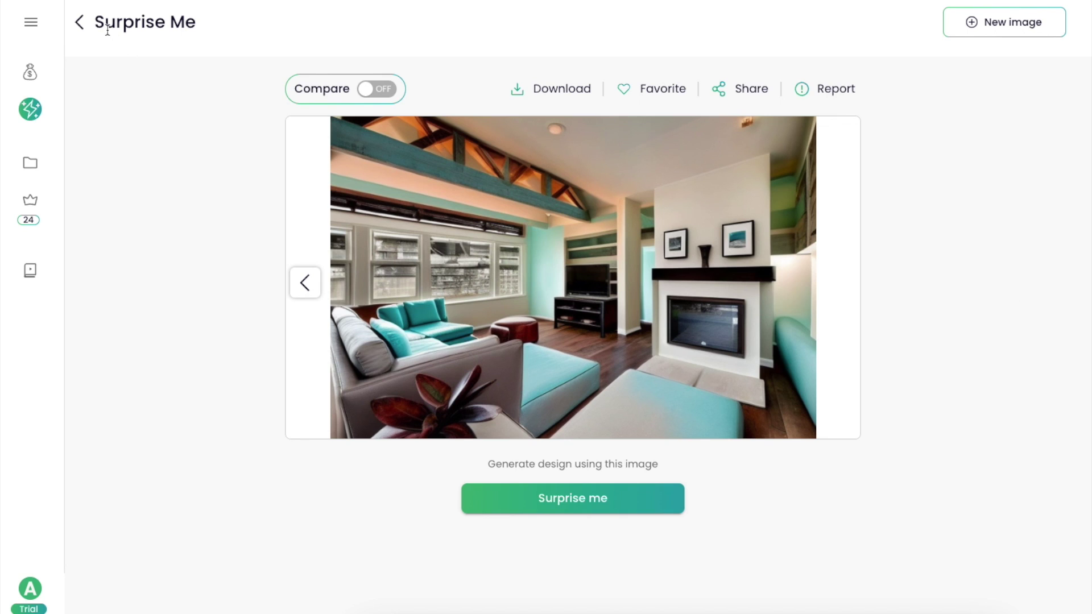
pyautogui.click(80, 23)
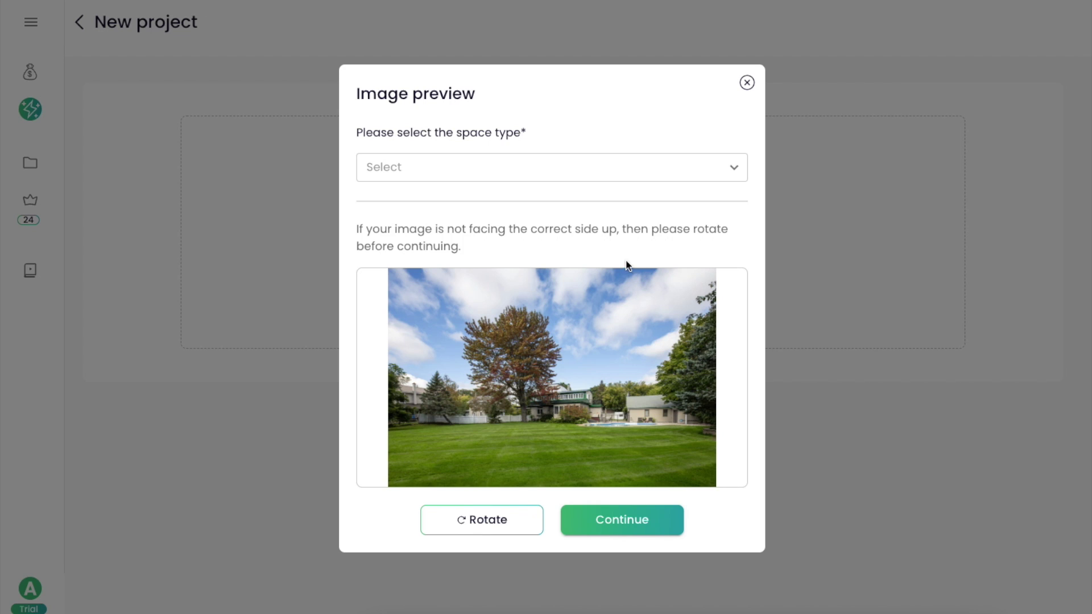
# Set the lawn photo's space type to Front of the house and continue
pyautogui.click(459, 159)
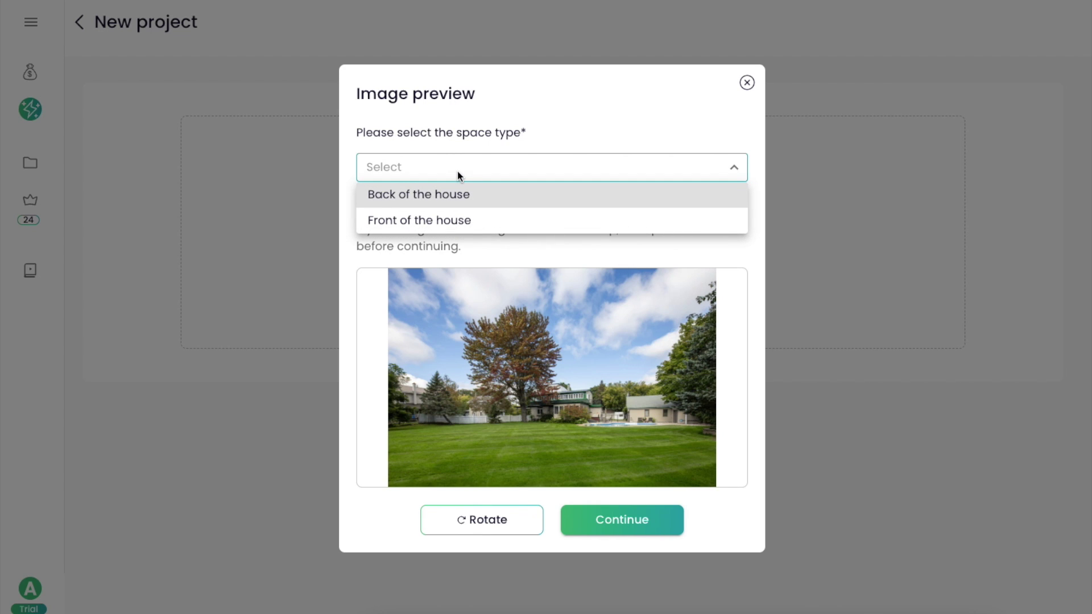
pyautogui.click(464, 230)
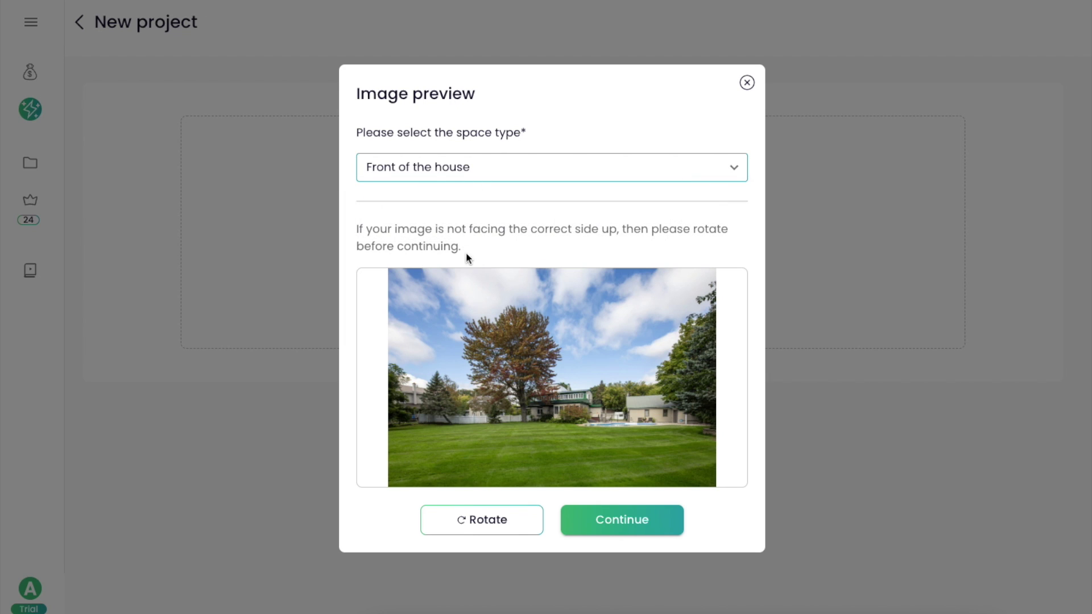
pyautogui.click(655, 518)
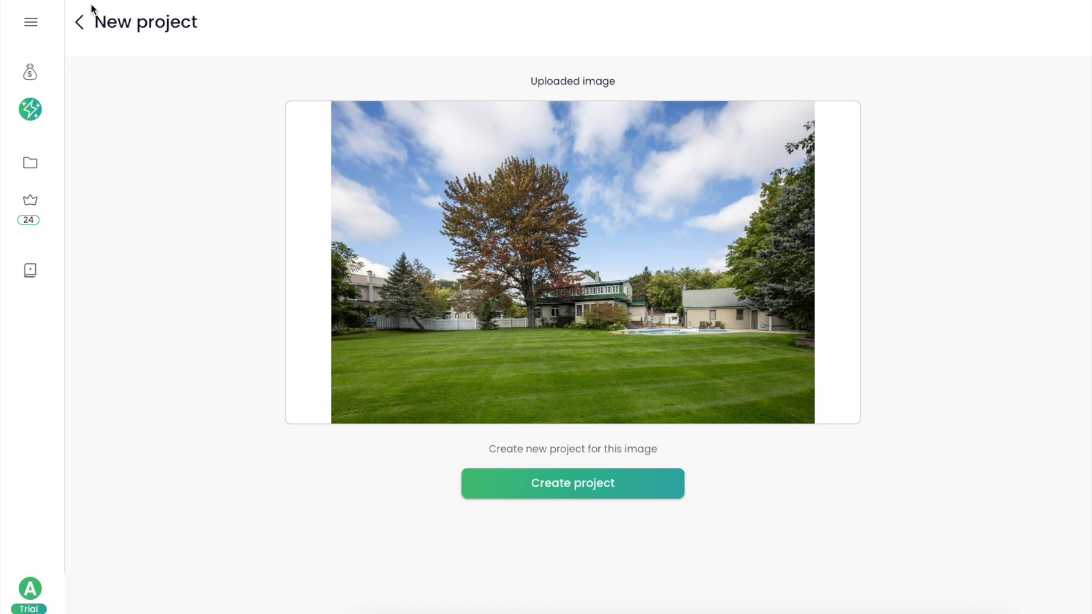
# Name the new project 'Example' and set its country to United States
pyautogui.click(548, 478)
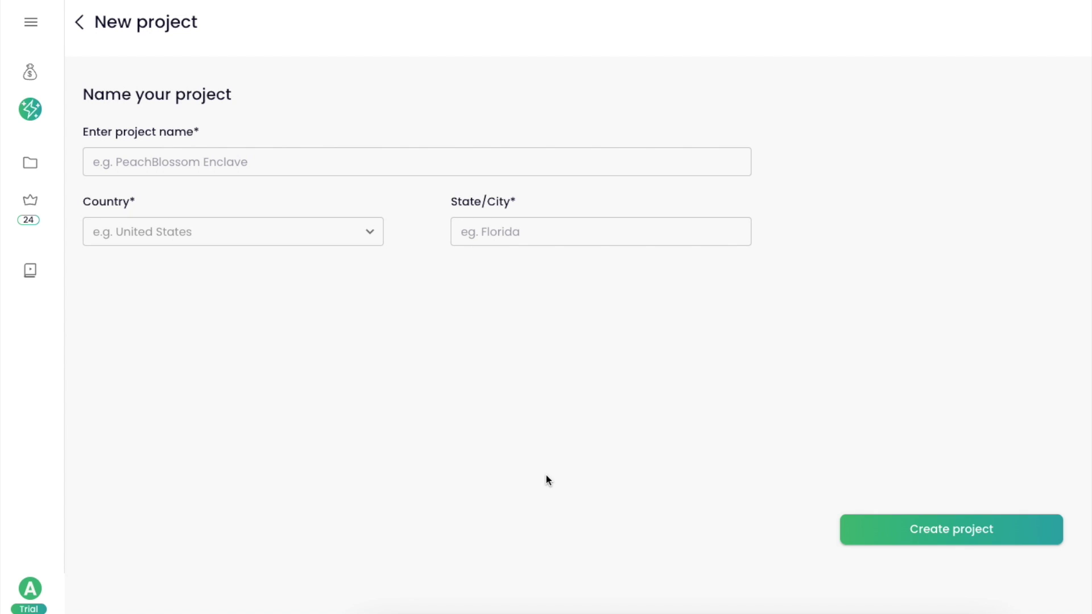
pyautogui.click(273, 170)
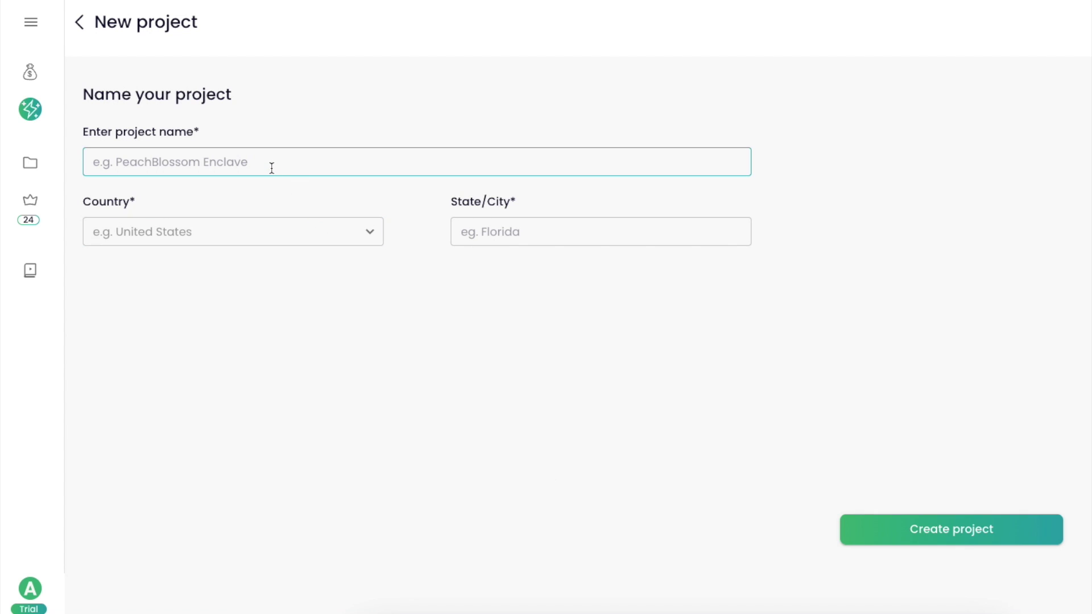
pyautogui.write('Exampl')
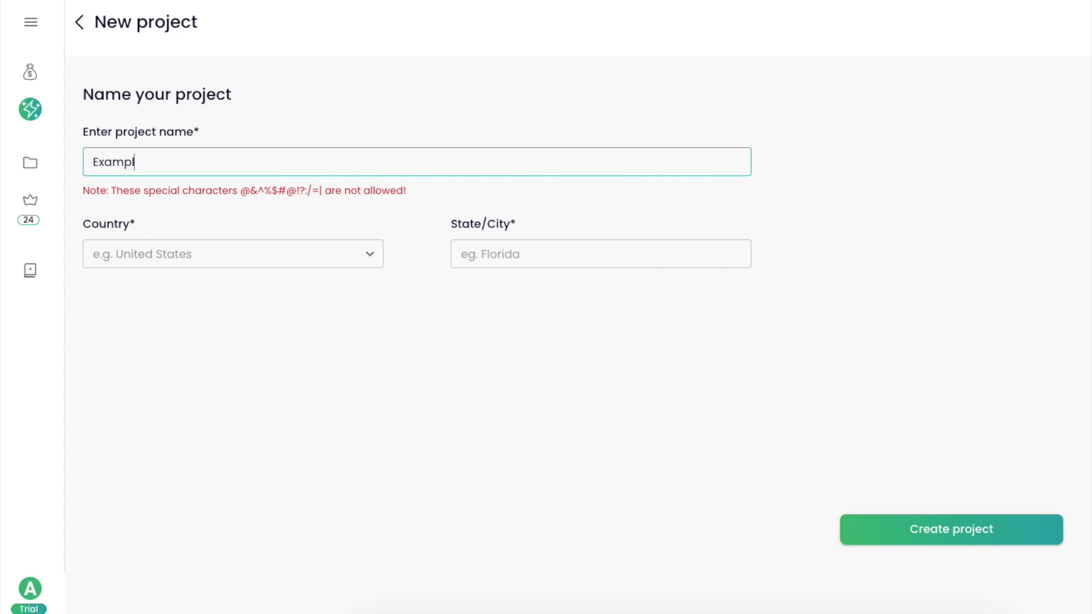
pyautogui.click(261, 253)
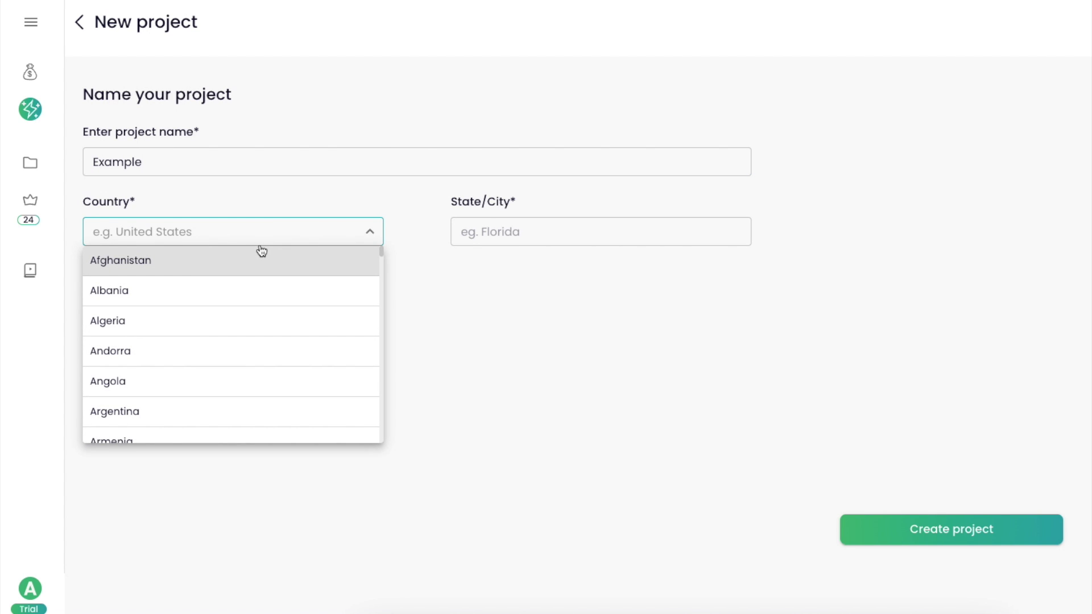
pyautogui.press('n')
pyautogui.press('u')
pyautogui.press('n')
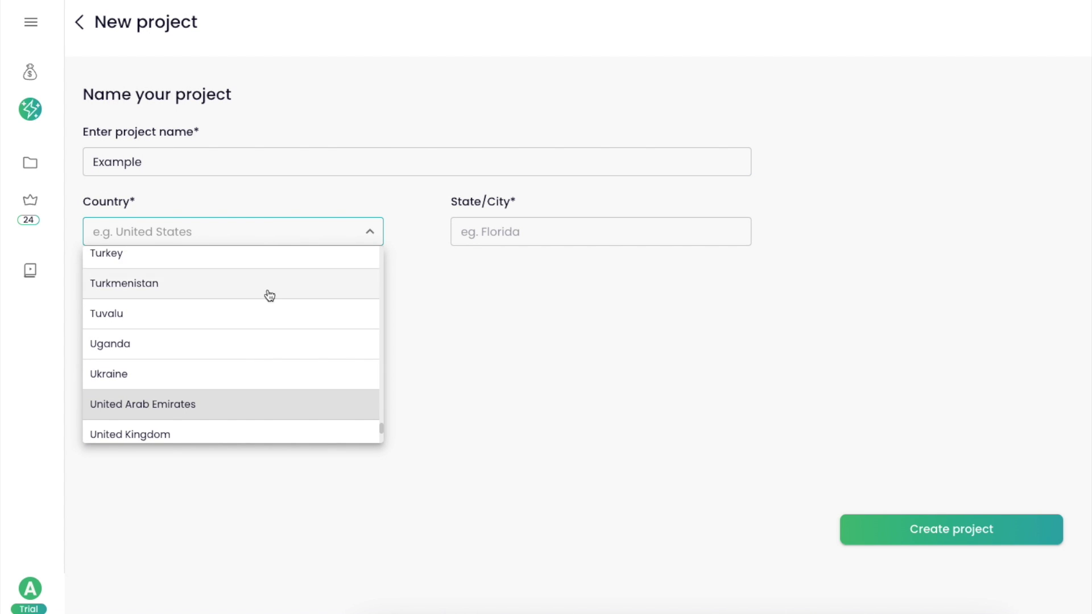
pyautogui.scroll(-1, 195, 409)
pyautogui.click(178, 435)
# Enter Florida as the state/city and create the project
pyautogui.click(543, 232)
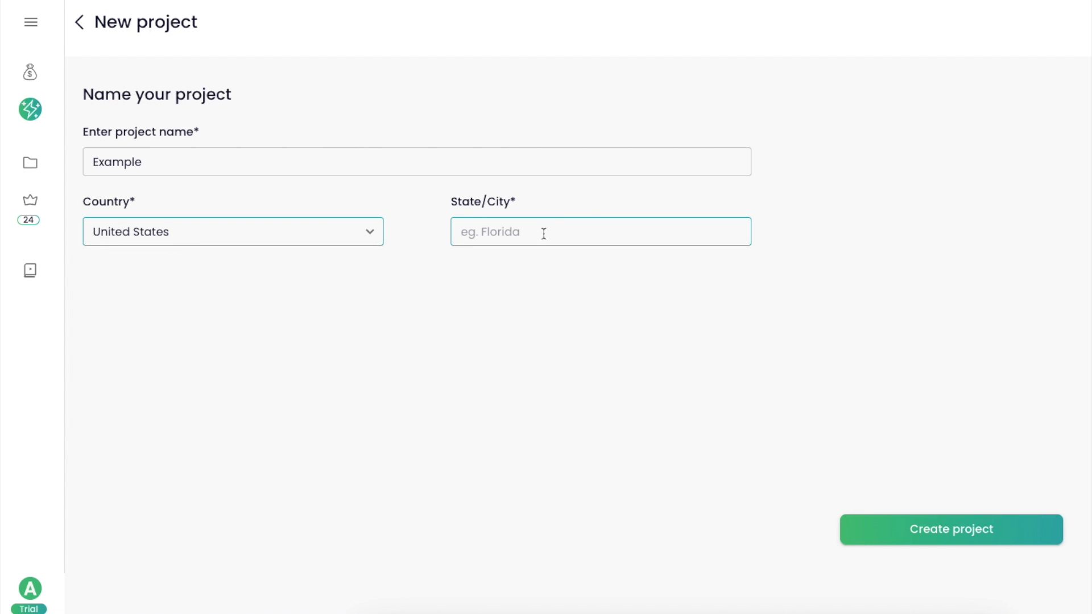
pyautogui.click(969, 545)
pyautogui.click(544, 235)
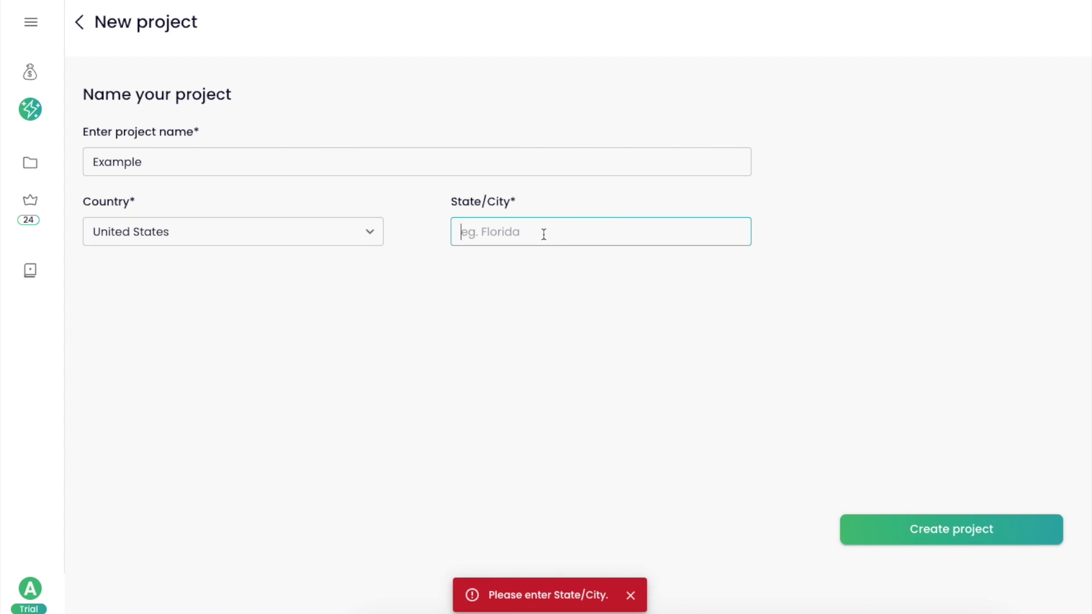
pyautogui.write('Florida')
pyautogui.click(972, 518)
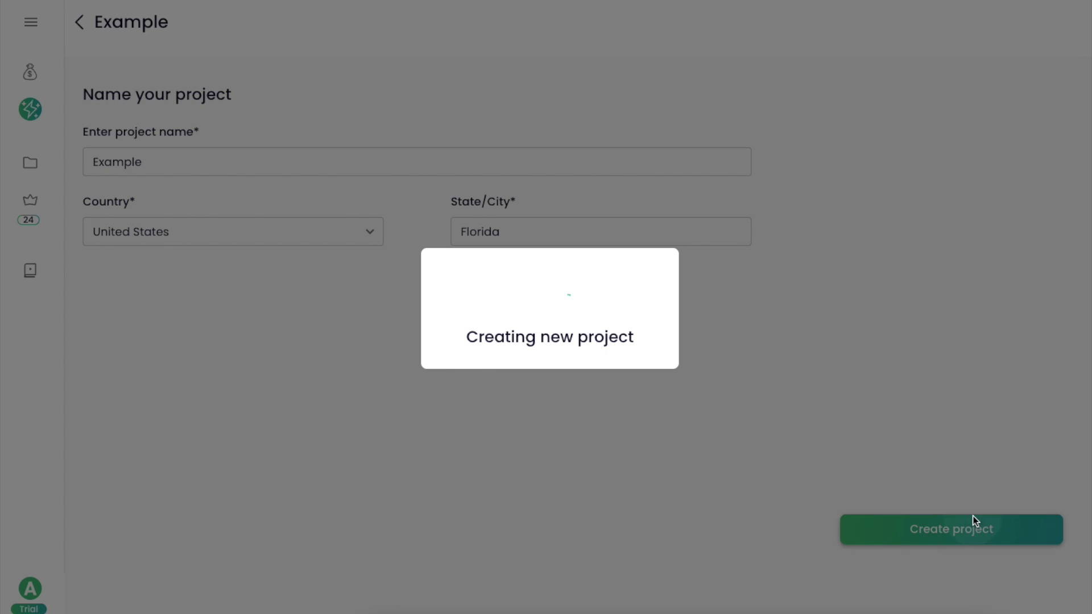
# Dismiss the masking tutorial and settle on the Add mask mode
pyautogui.click(663, 178)
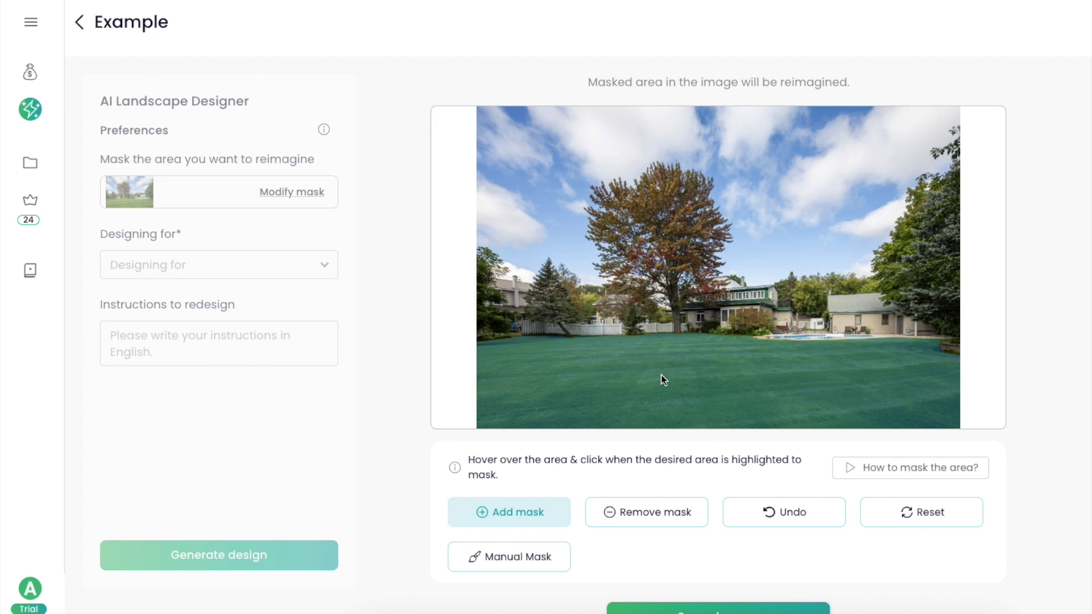
pyautogui.click(626, 514)
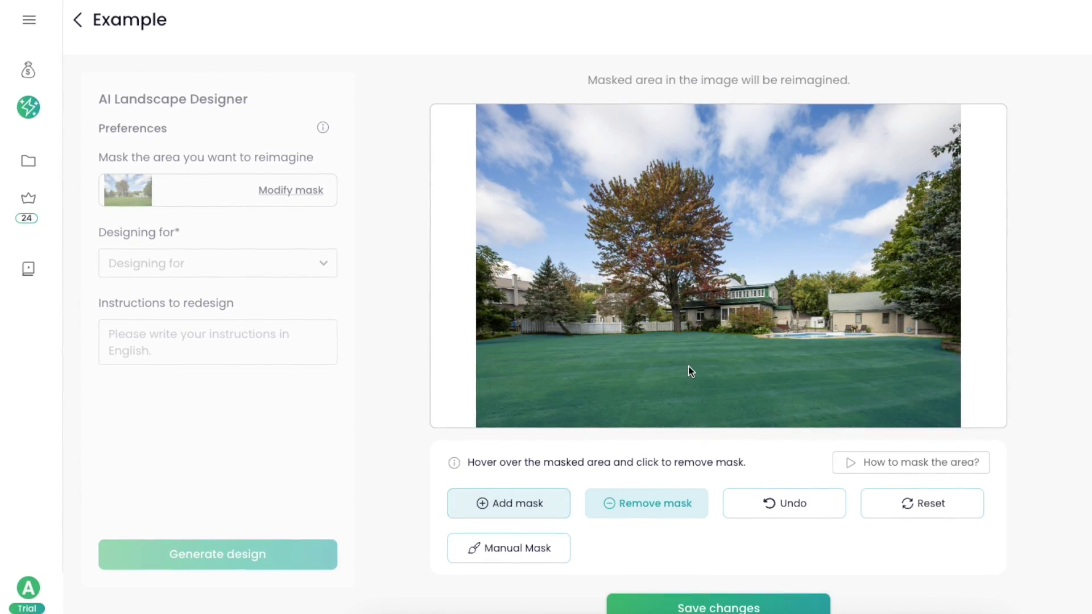
pyautogui.click(509, 503)
pyautogui.click(867, 461)
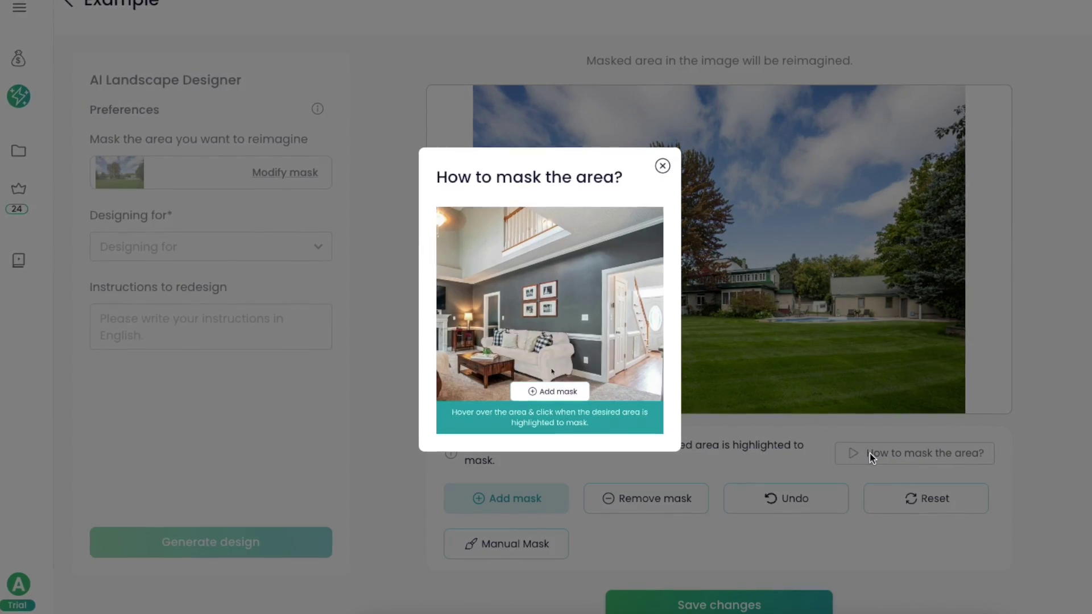
pyautogui.click(662, 165)
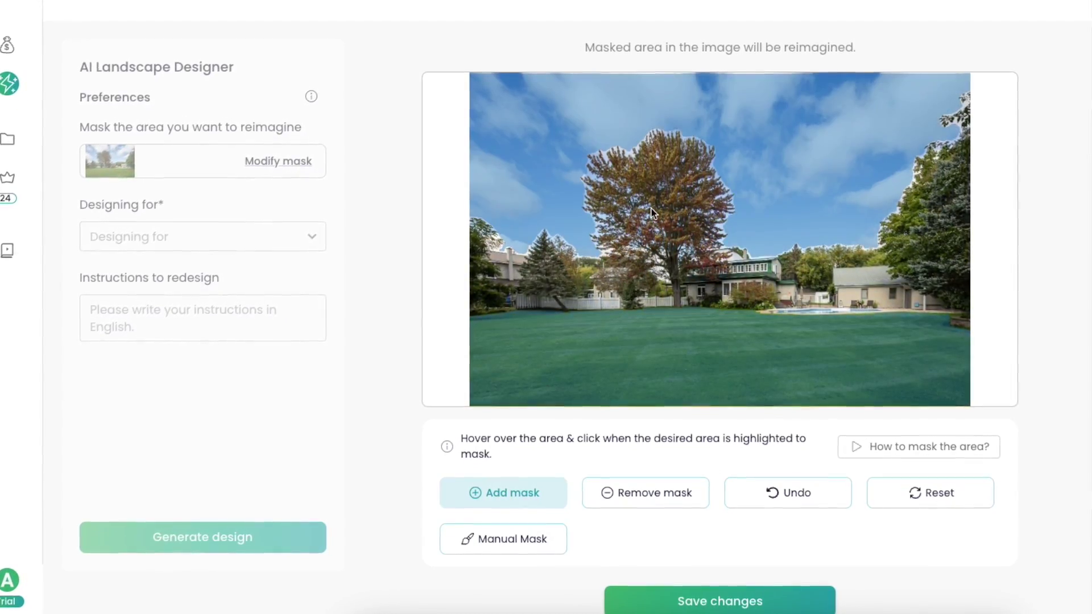
pyautogui.click(646, 492)
pyautogui.click(752, 502)
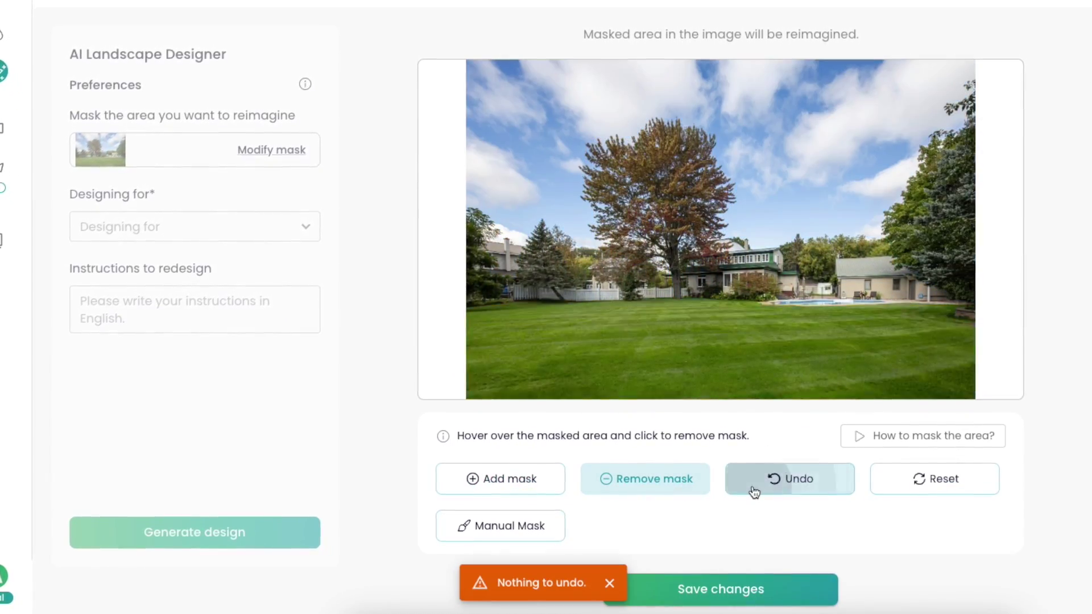
pyautogui.click(519, 485)
# Mask the whole lawn as the area to reimagine and save the mask
pyautogui.click(608, 357)
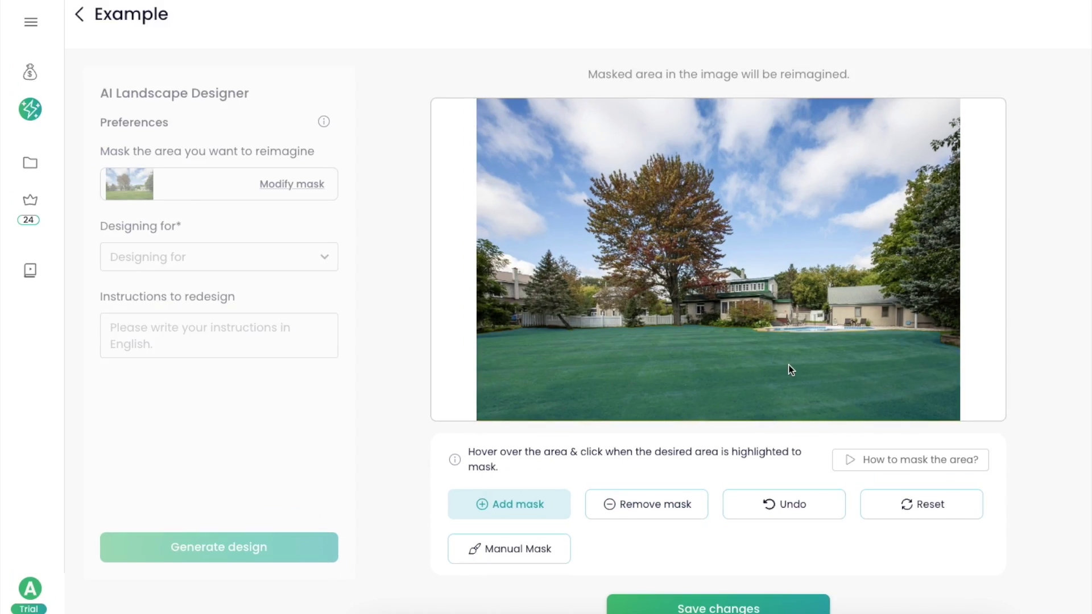
pyautogui.scroll(-1, 757, 478)
pyautogui.click(737, 527)
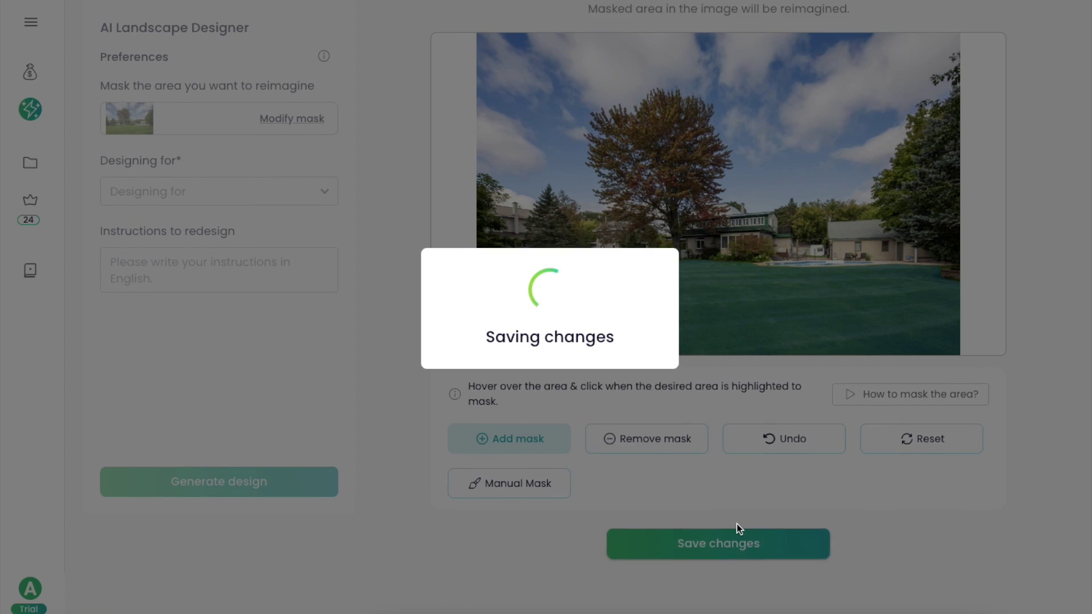
pyautogui.scroll(1, 736, 524)
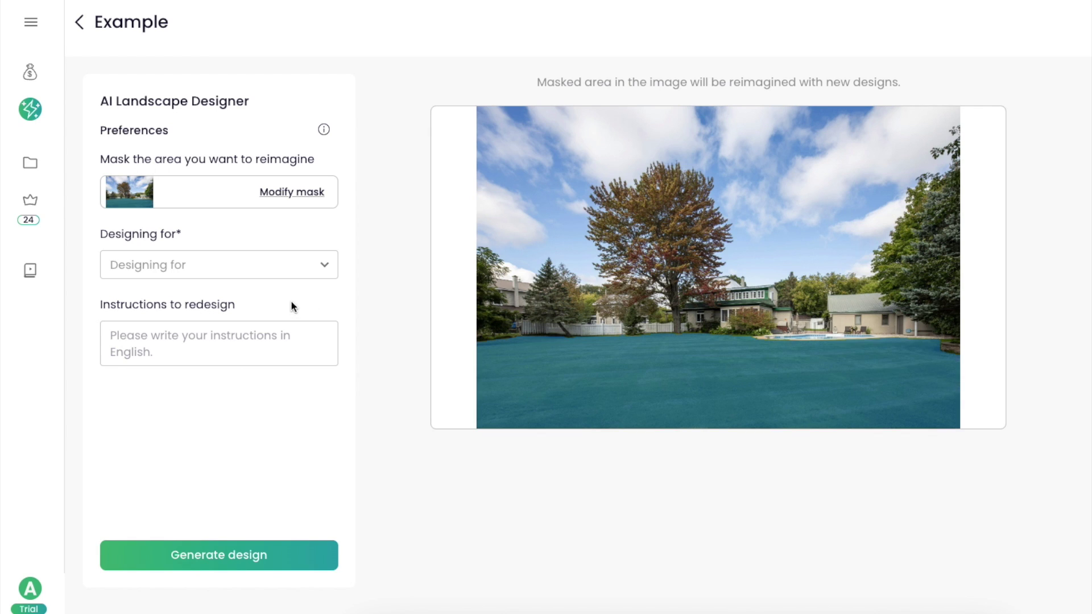
pyautogui.click(203, 270)
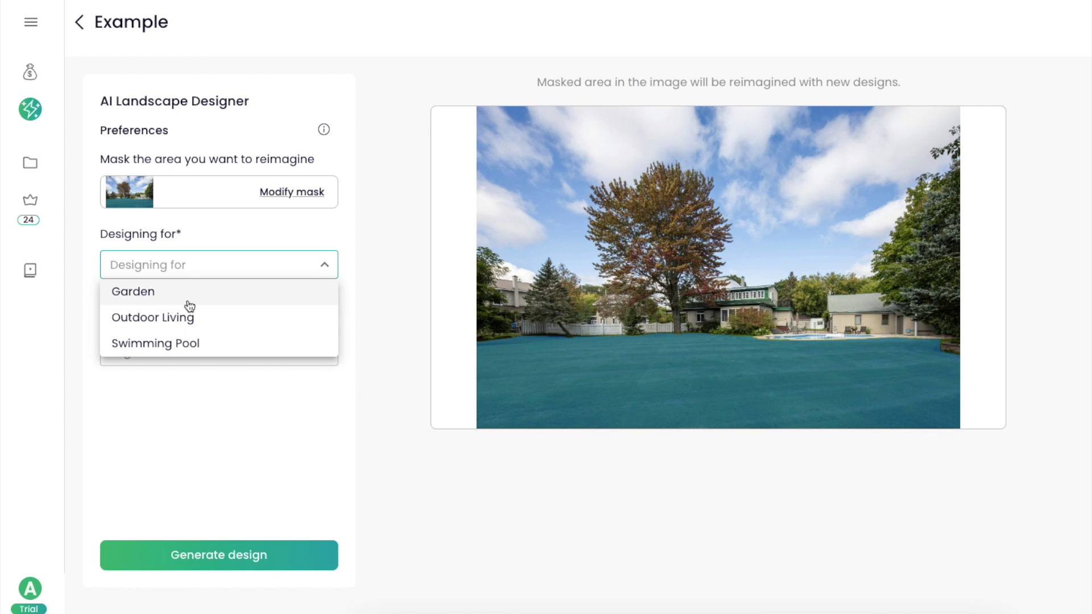
# Generate Garden designs from pasted instructions for a bath tub, swimming pool and minimalist furniture
pyautogui.click(185, 293)
pyautogui.click(187, 344)
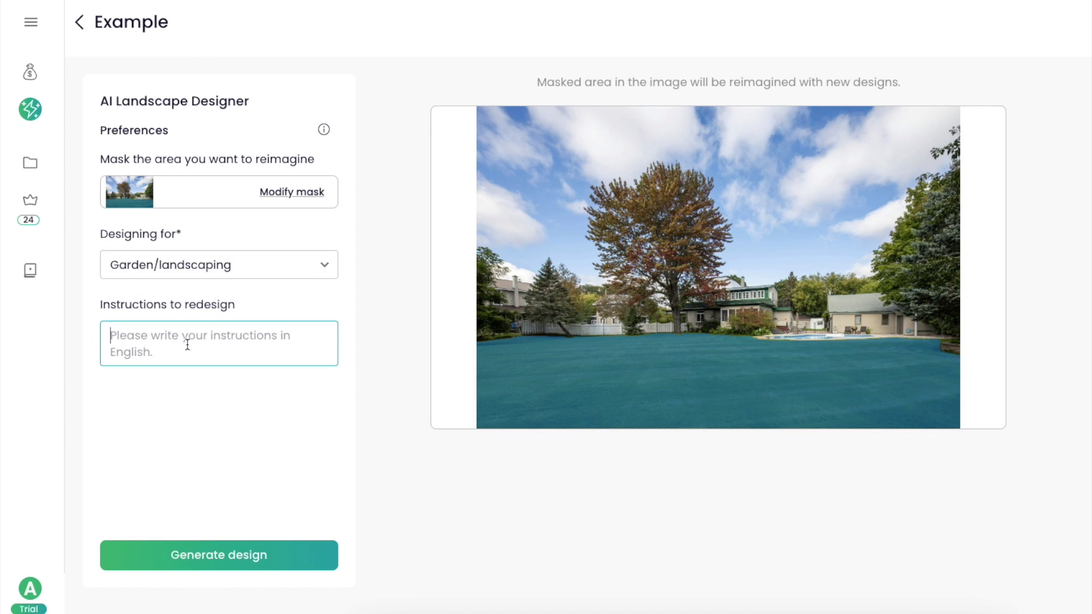
pyautogui.write('Add a bath tub, swimming pool, and some minimalistic but nice-looking gardening')
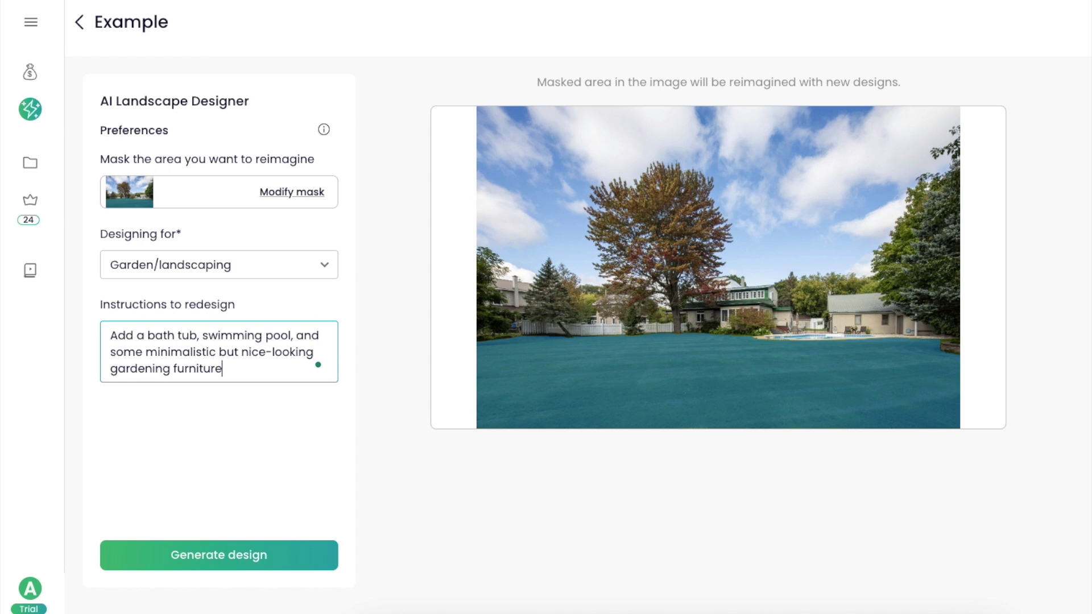
pyautogui.click(297, 565)
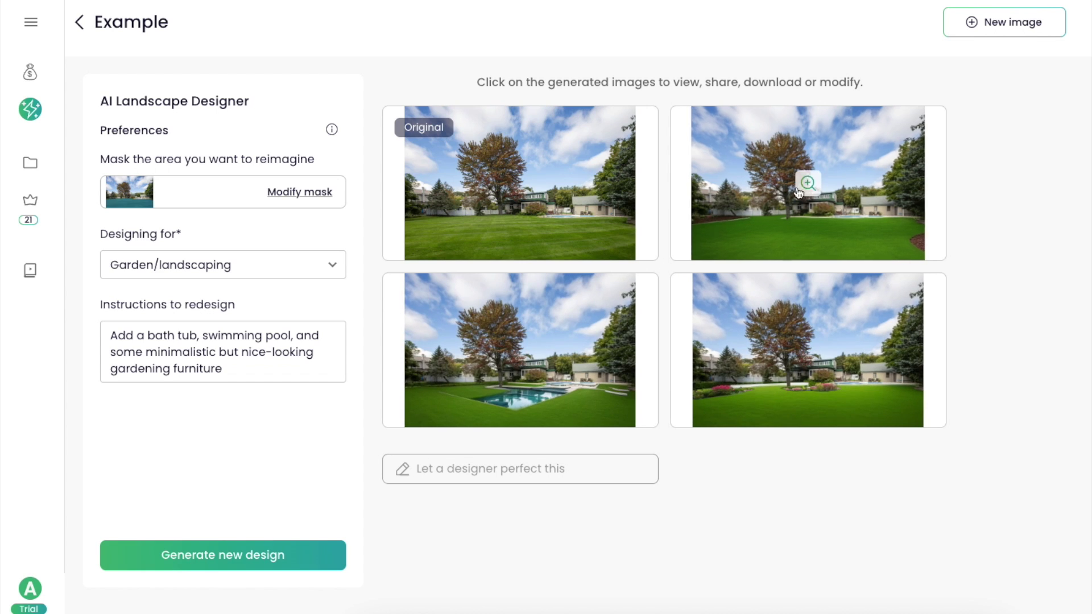
# View the garden designs in large view: pool, flower beds, then back to pool
pyautogui.click(775, 193)
pyautogui.click(830, 277)
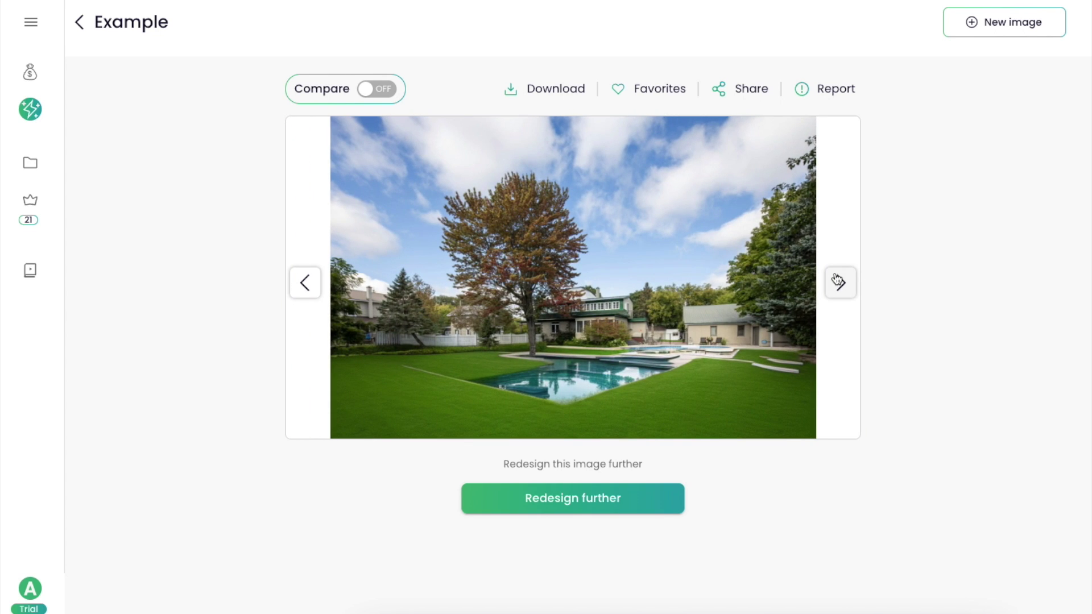
pyautogui.click(839, 282)
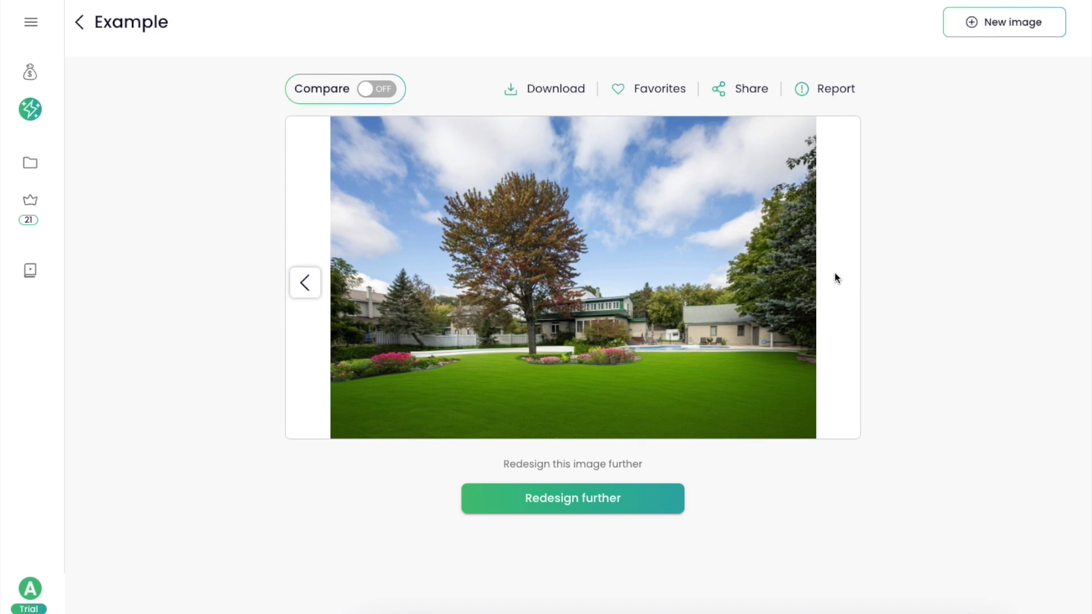
pyautogui.click(303, 282)
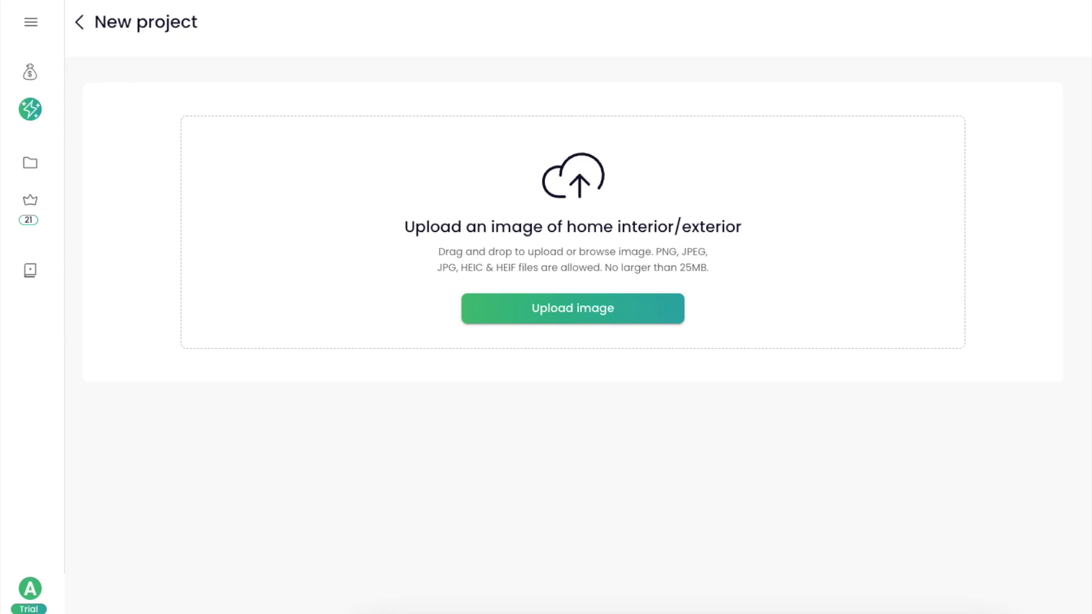
# Upload the living room photo as a furnished Living room/family room/lounge and continue
pyautogui.moveTo(820, 380); pyautogui.dragTo(626, 323)
pyautogui.click(375, 147)
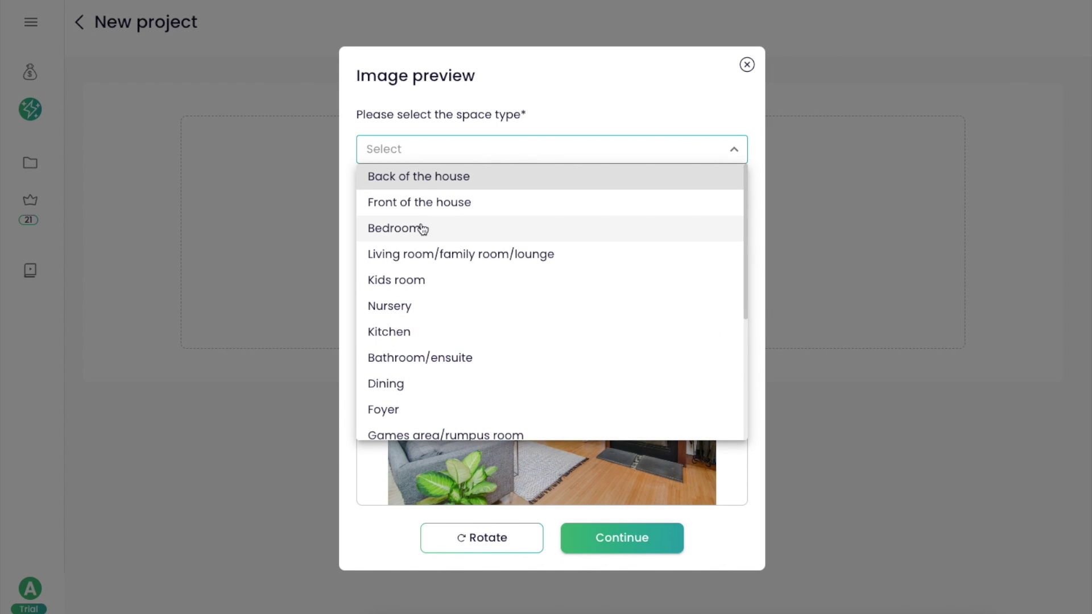
pyautogui.click(392, 253)
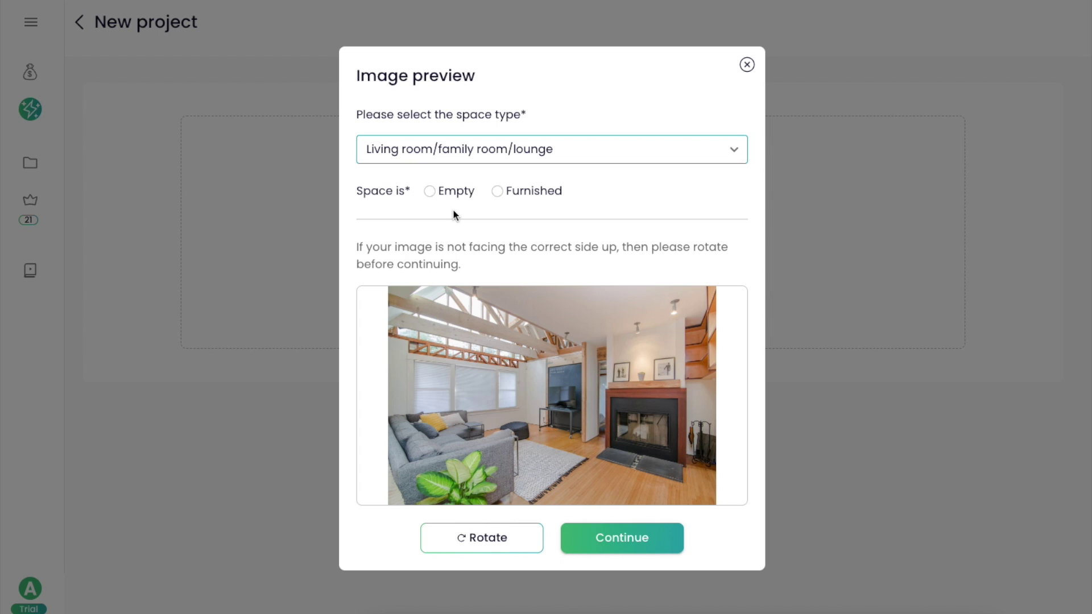
pyautogui.click(497, 193)
pyautogui.click(613, 538)
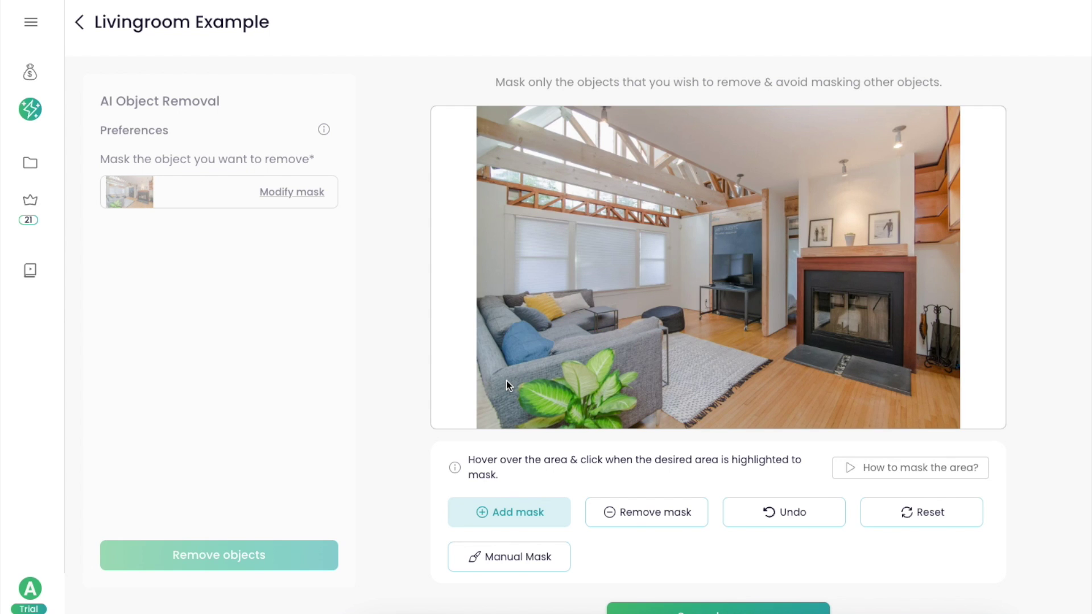
# Mask the grey sofa, save the mask, and run Remove objects
pyautogui.click(494, 326)
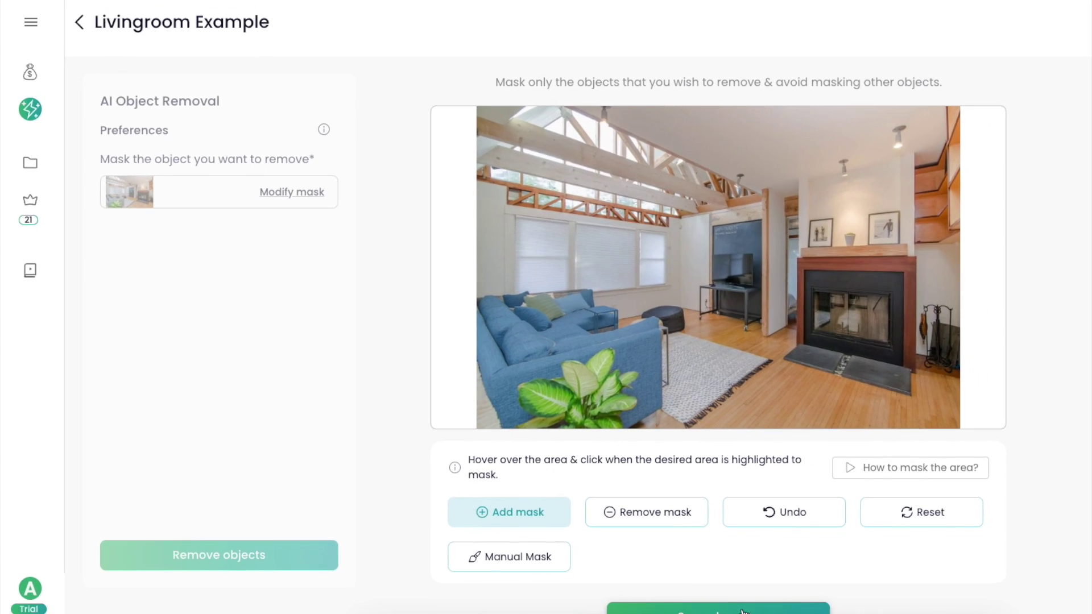
pyautogui.click(741, 609)
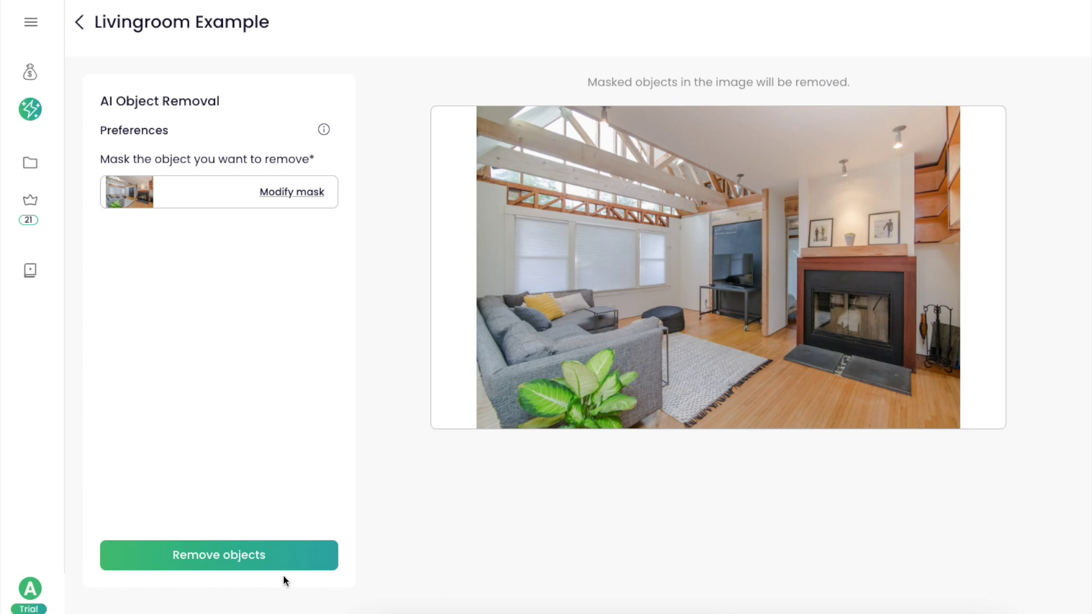
pyautogui.click(241, 558)
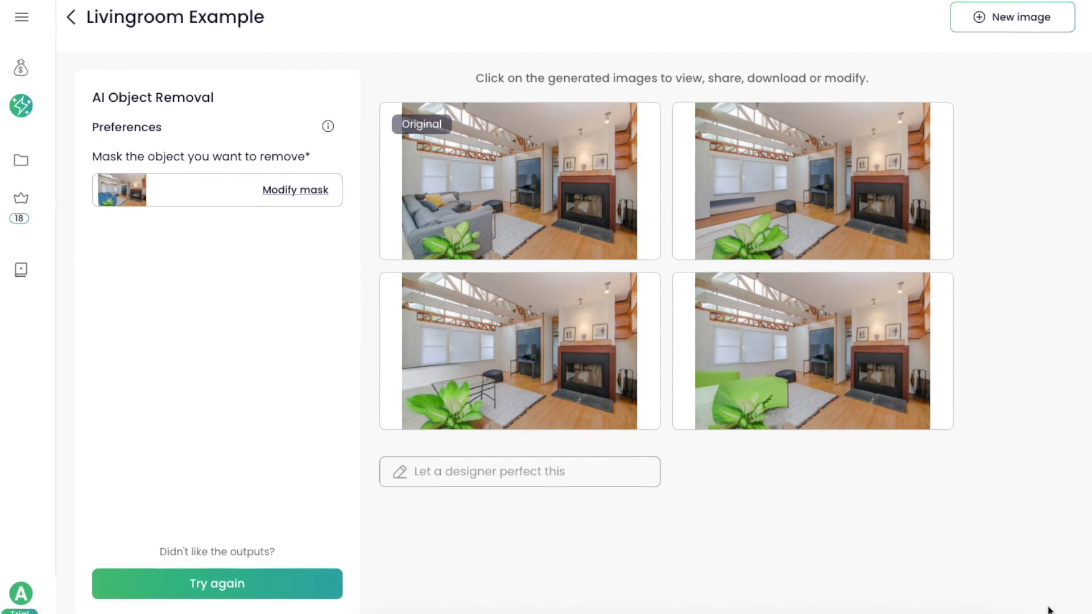
# Enlarge the top-right sofa-removal result, screenshot it, then view the glass-table and green-sofa versions
pyautogui.click(817, 175)
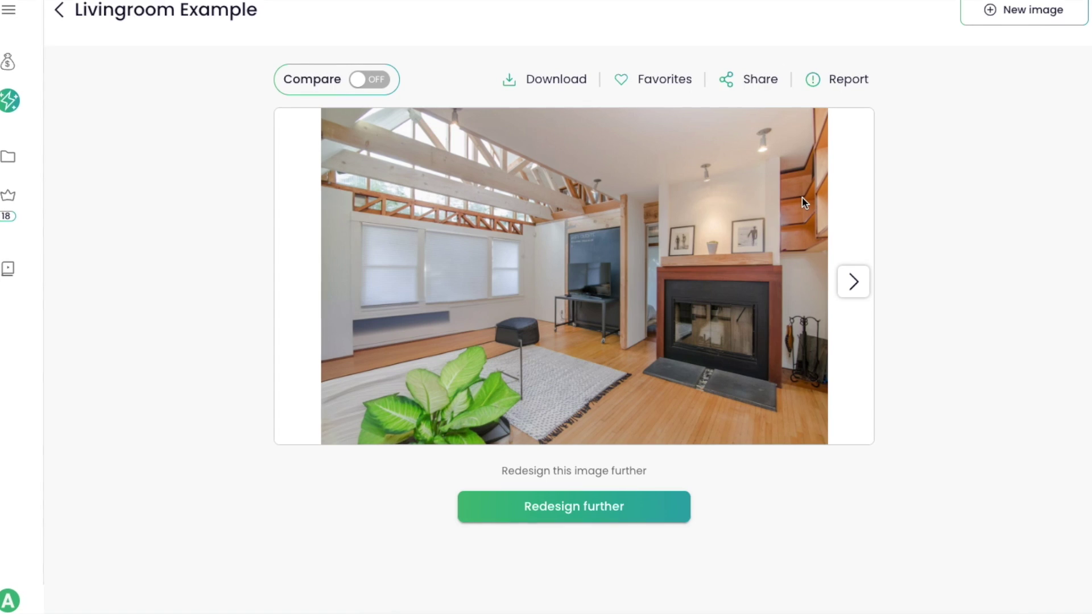
pyautogui.press('super+shift+4')
pyautogui.moveTo(188, 25); pyautogui.dragTo(990, 583)
pyautogui.click(865, 280)
pyautogui.click(874, 280)
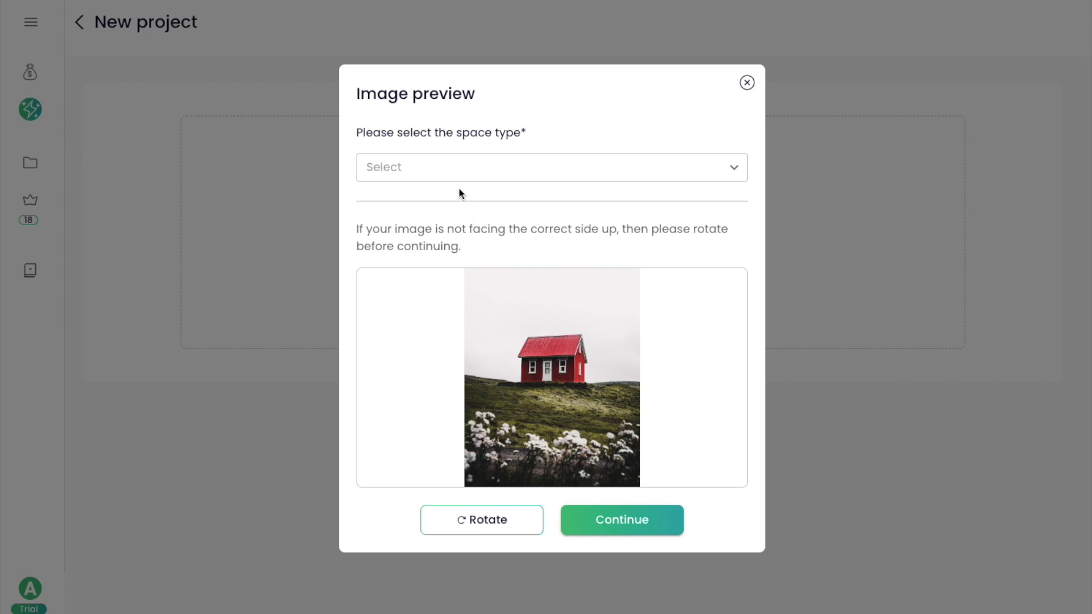
# Mark the red house photo's space type as Front of the house and upload it
pyautogui.click(455, 171)
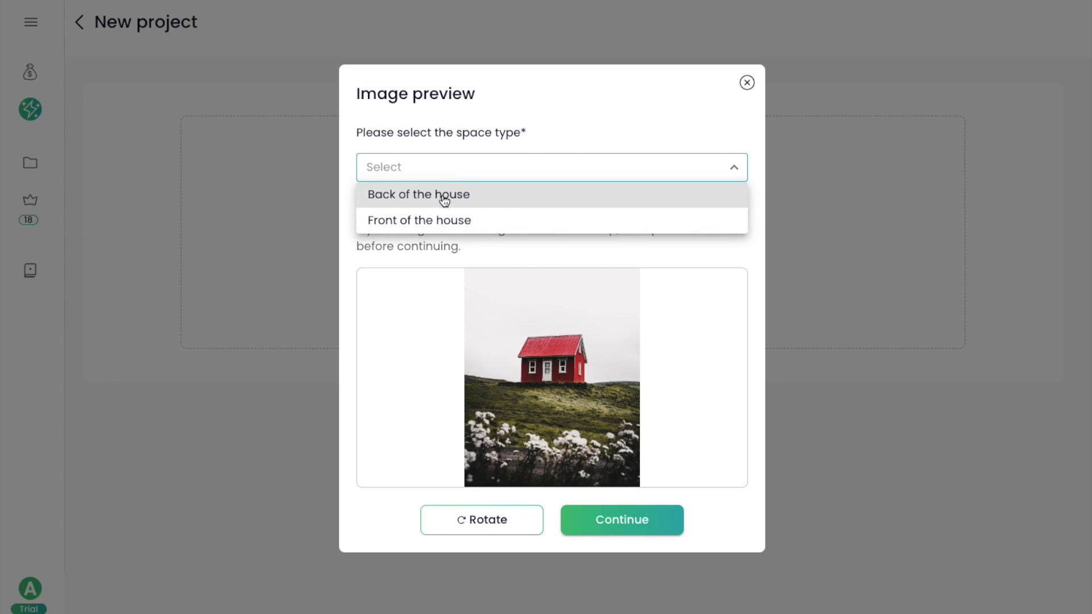
pyautogui.click(448, 222)
pyautogui.click(607, 525)
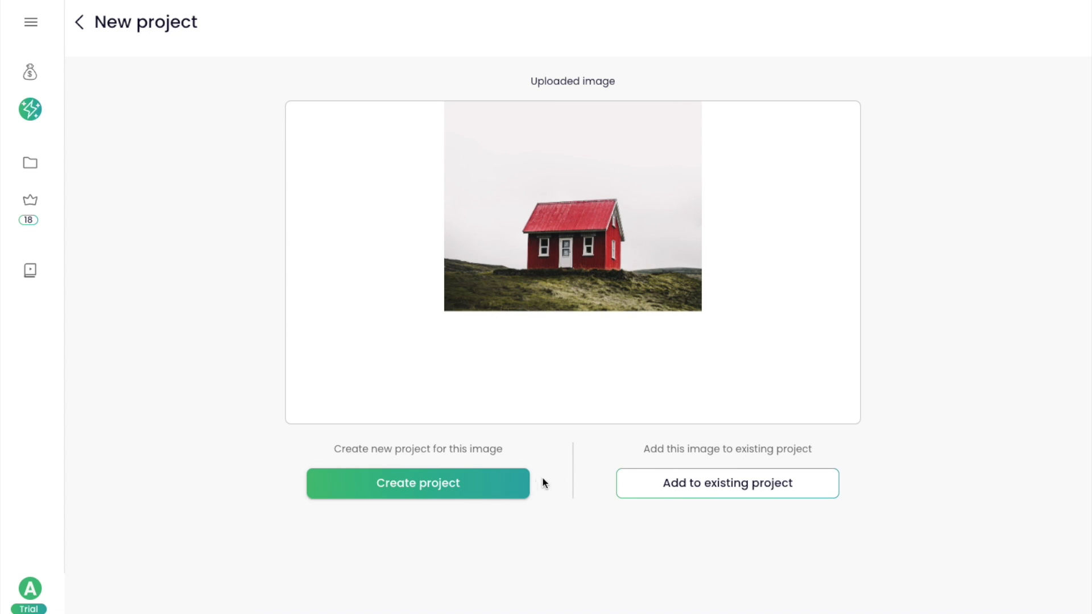
# Add the uploaded photo to the existing Example project
pyautogui.click(664, 487)
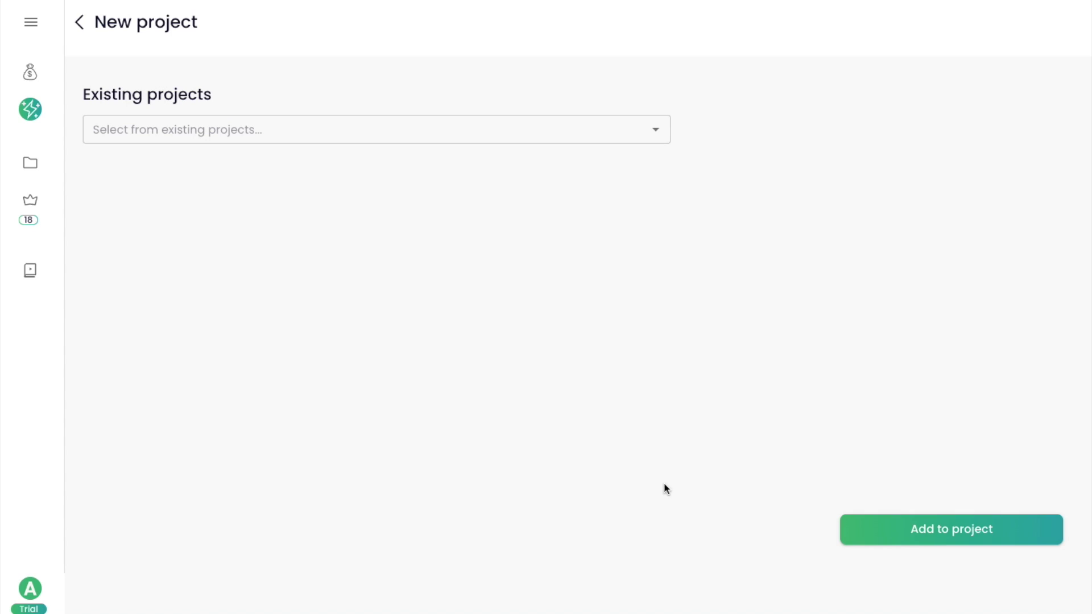
pyautogui.click(341, 129)
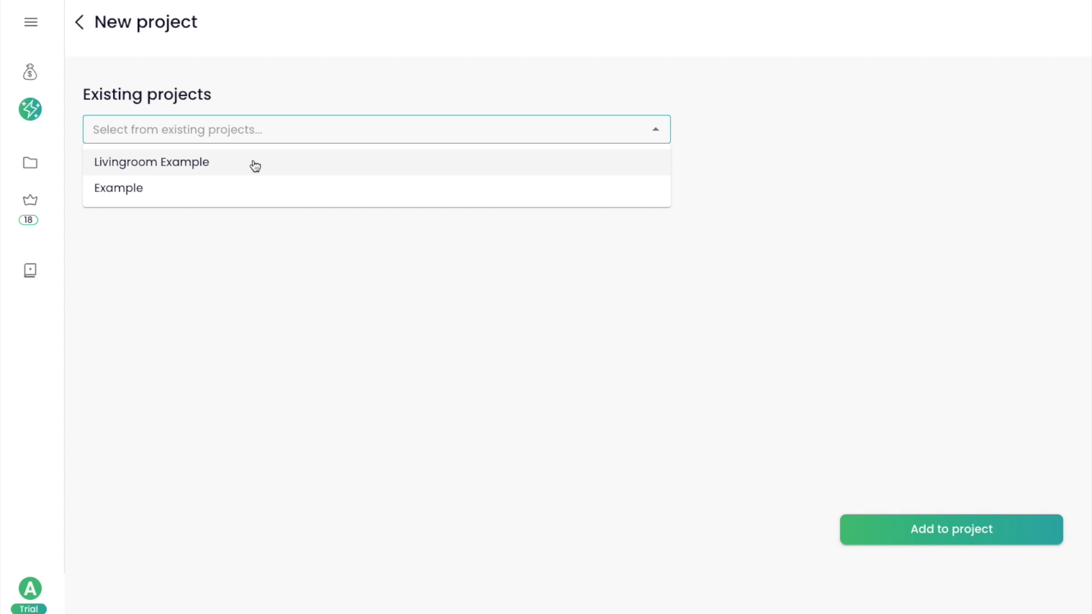
pyautogui.click(207, 189)
pyautogui.click(914, 539)
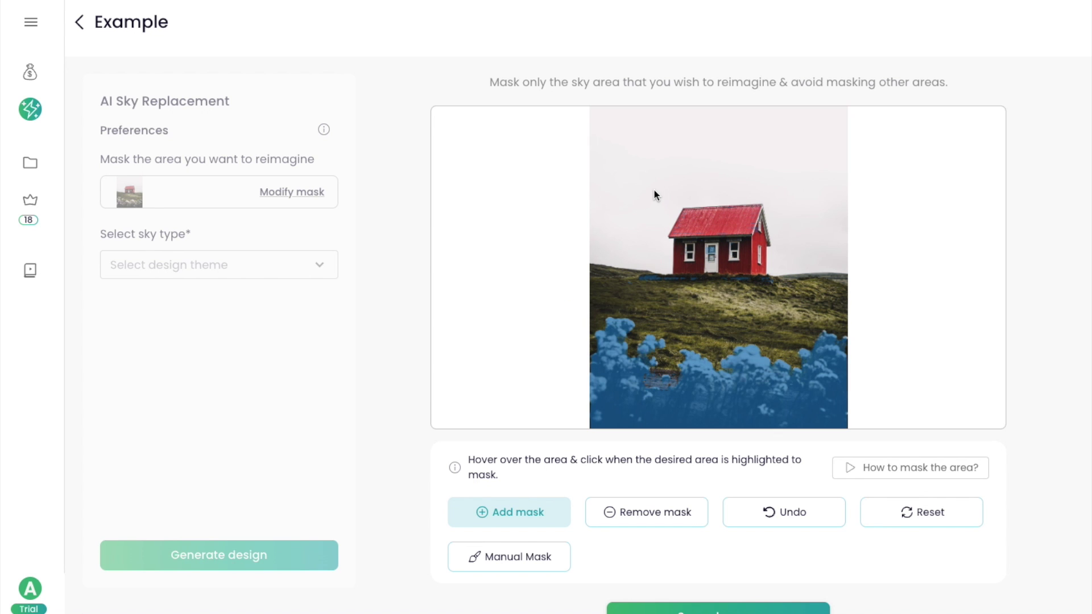
# Mask the sky above the red house, unmask the foreground flowers, and save the mask
pyautogui.click(634, 183)
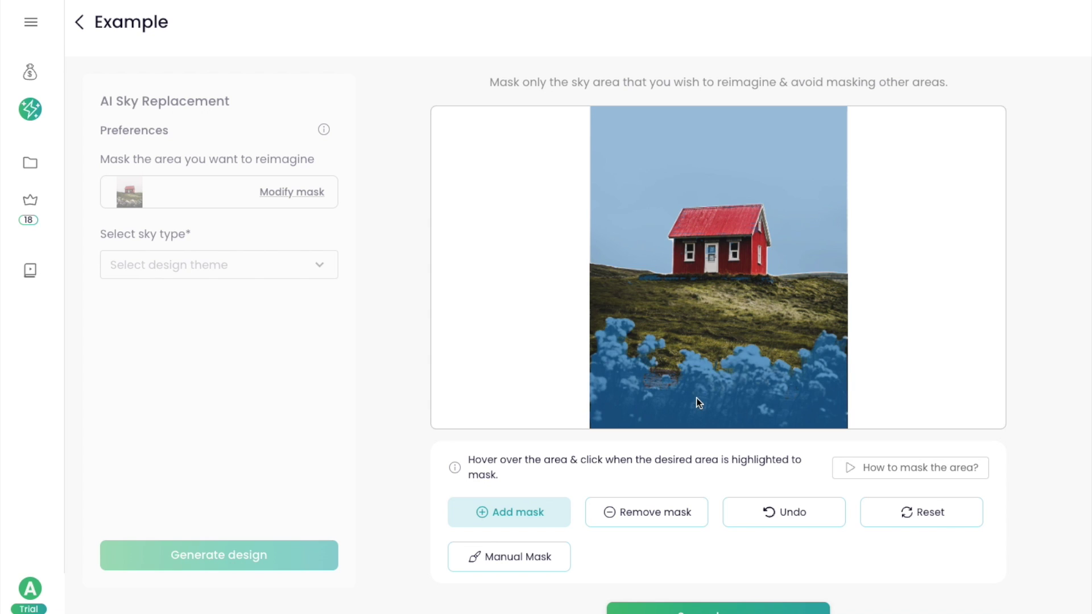
pyautogui.click(662, 512)
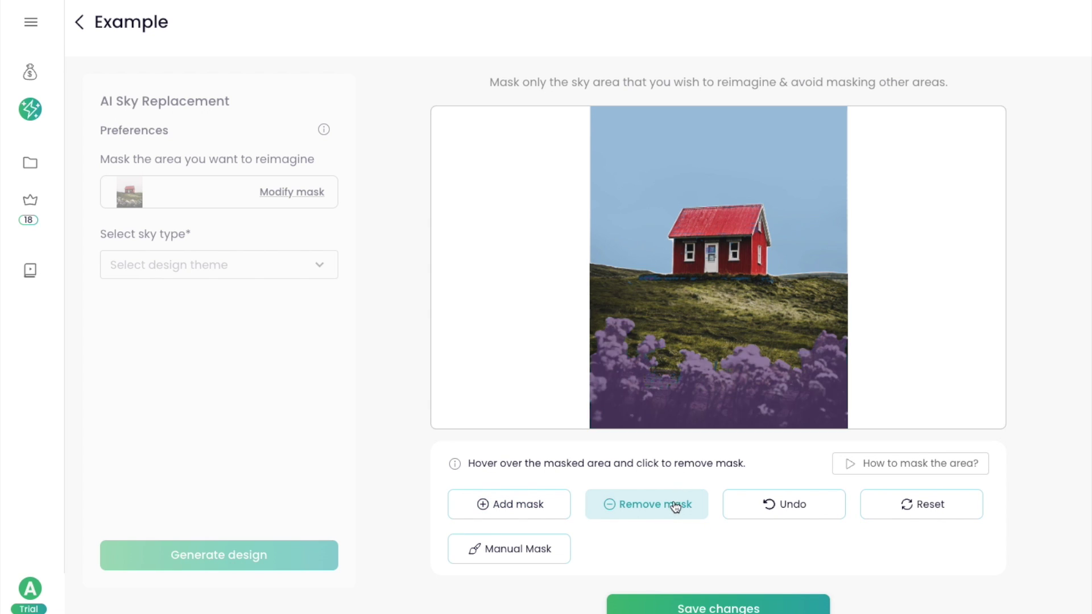
pyautogui.click(695, 400)
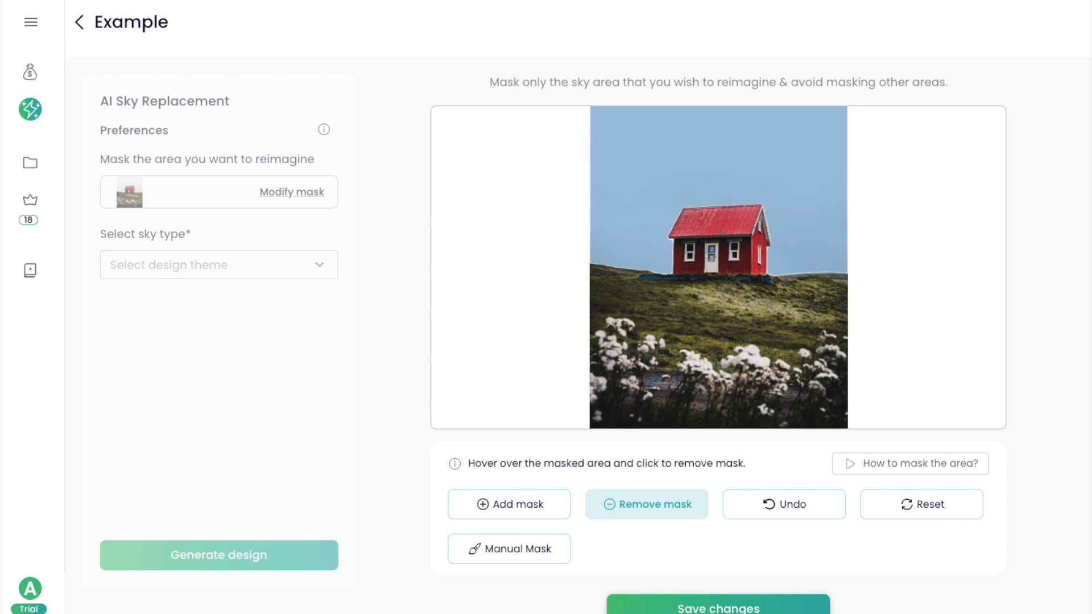
pyautogui.click(717, 608)
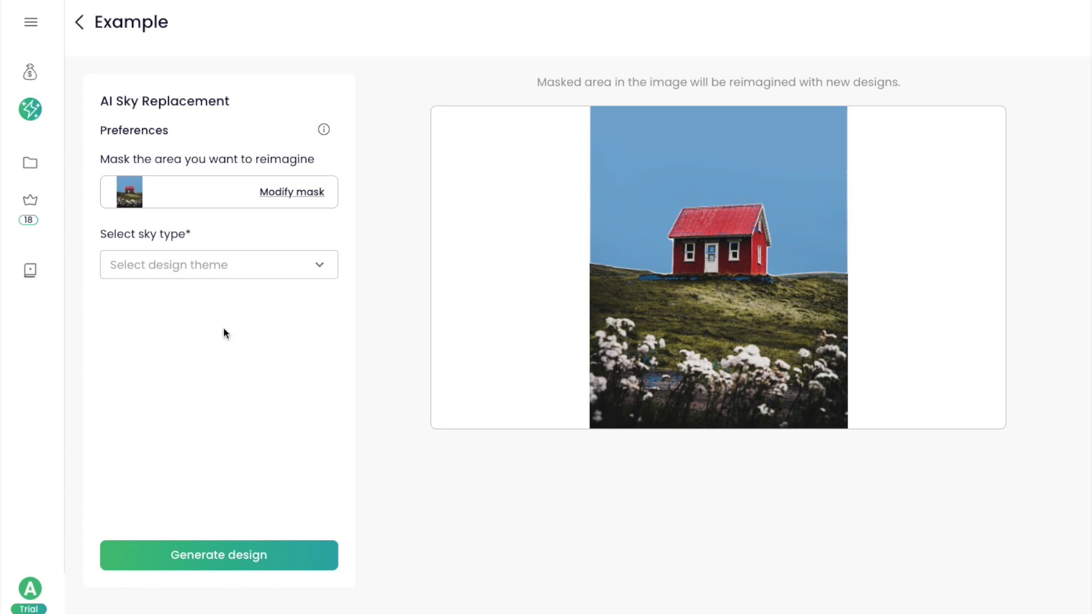
# Choose the Day Blue sky type and generate new designs of the red house
pyautogui.click(187, 264)
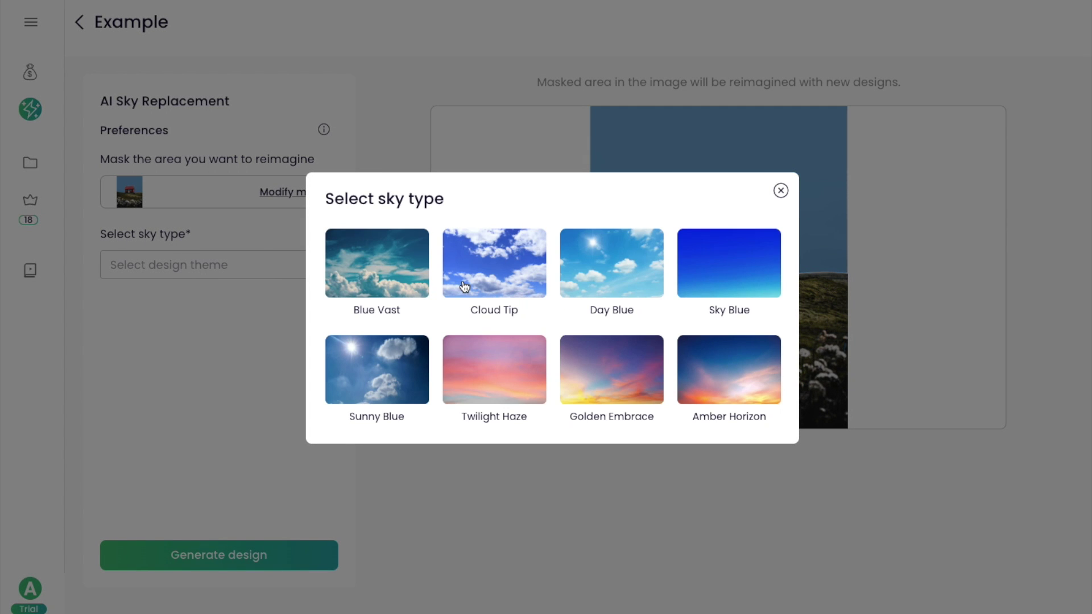
pyautogui.click(575, 272)
pyautogui.click(293, 550)
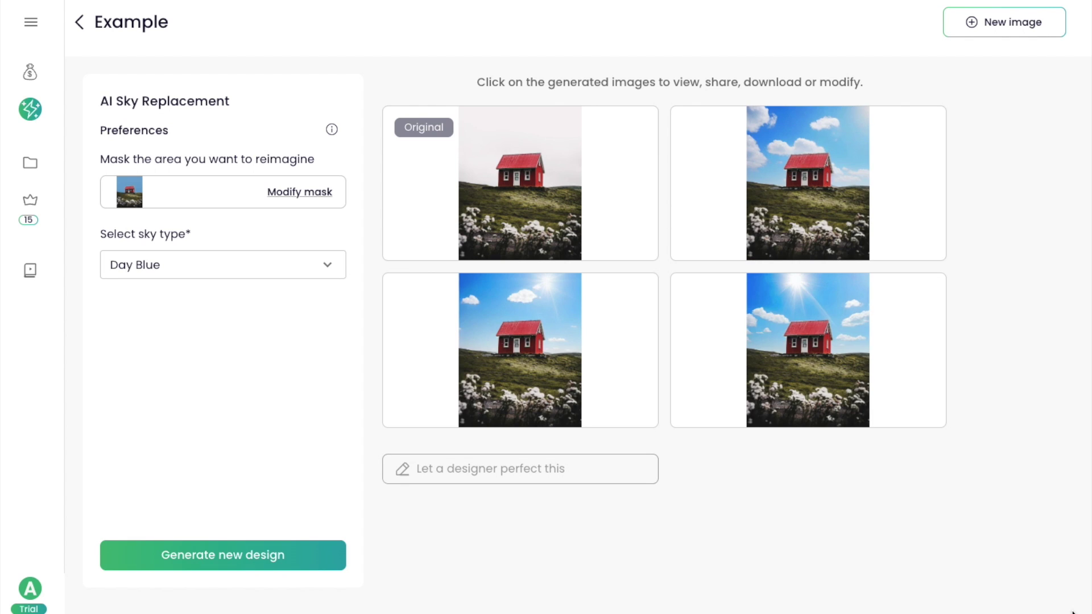
pyautogui.click(819, 181)
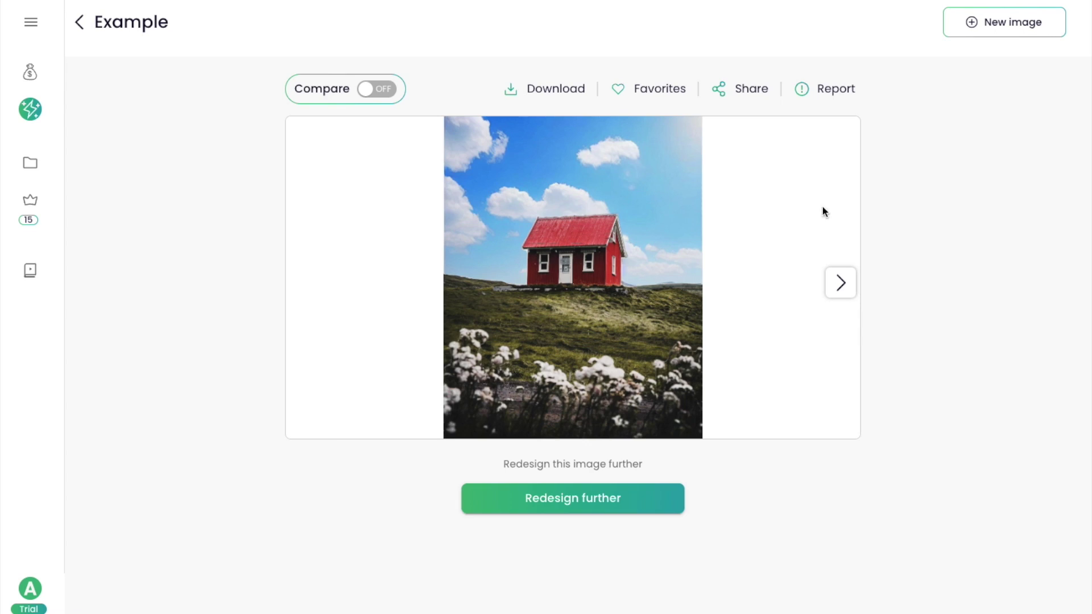
pyautogui.click(843, 288)
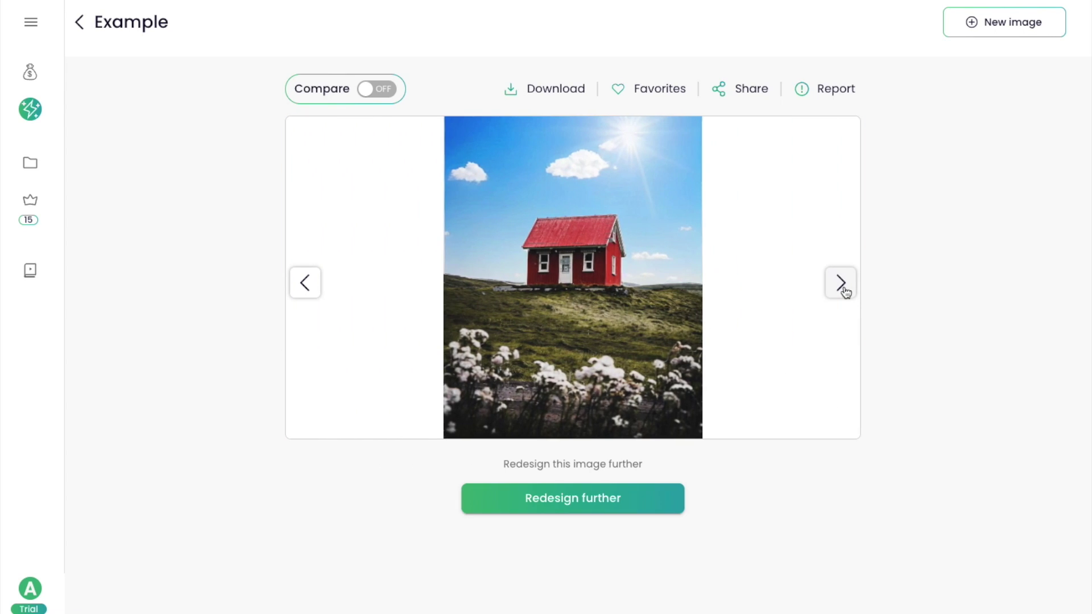
pyautogui.click(842, 284)
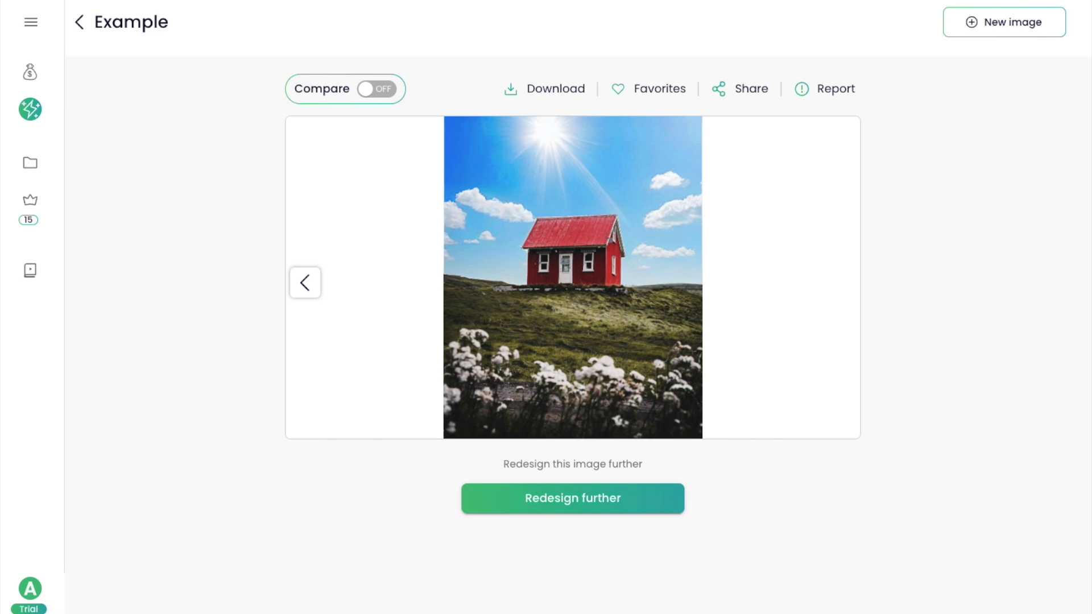
pyautogui.click(77, 34)
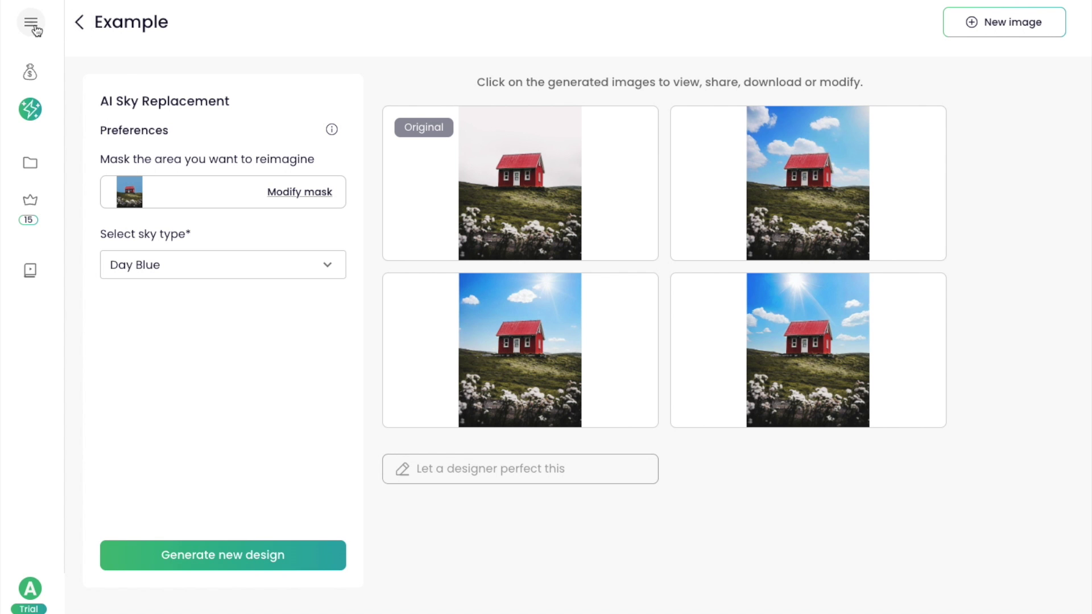
# From the sidebar, open the AI Interior Designer tools page and browse to the Under Construction Property Visualizer
pyautogui.click(30, 24)
pyautogui.scroll(-1, 130, 237)
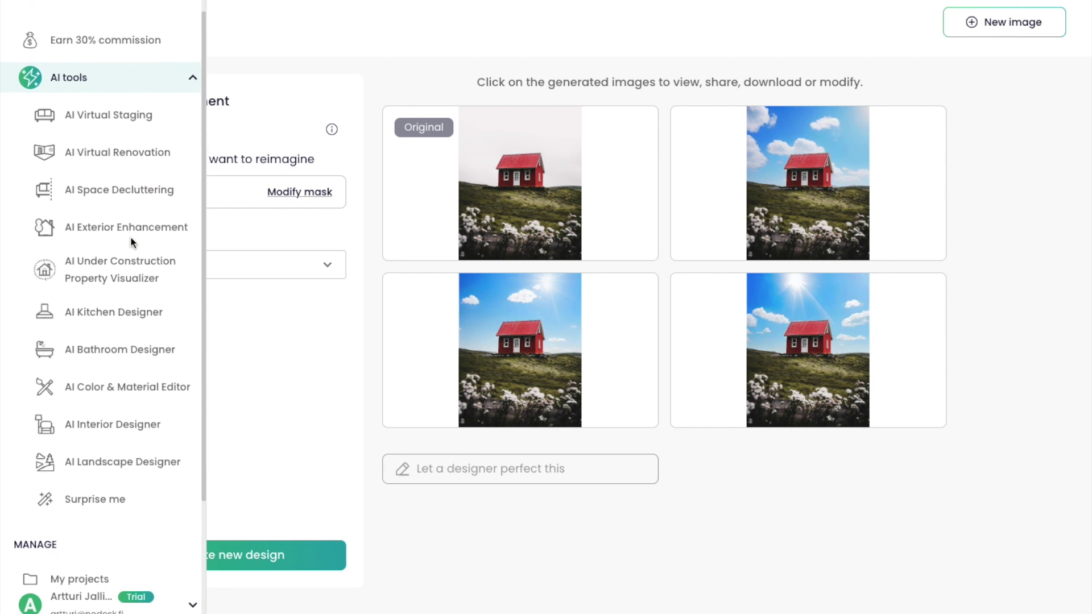
pyautogui.click(141, 416)
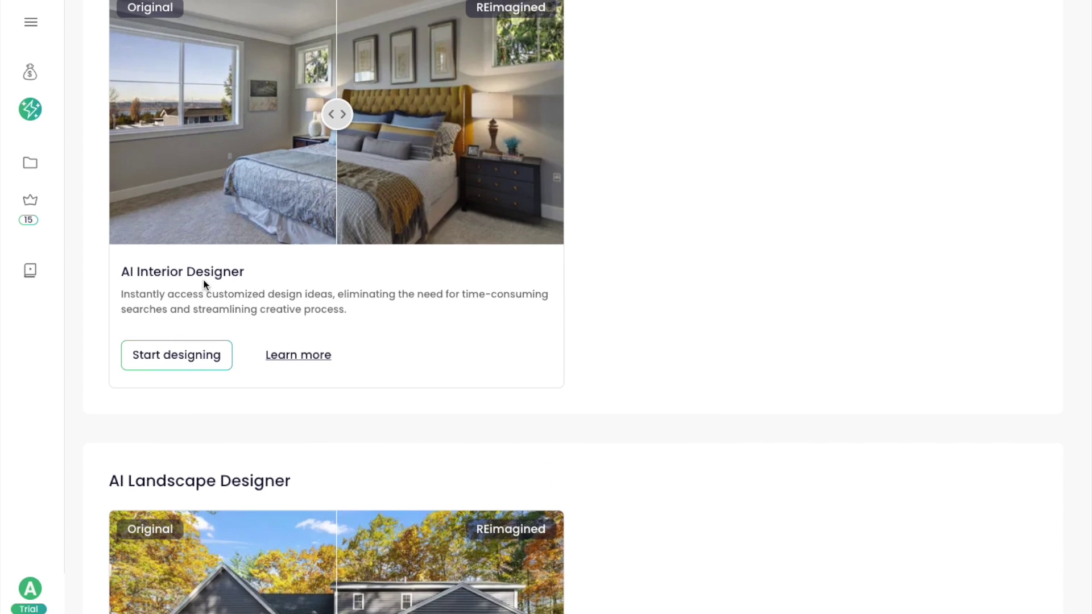
pyautogui.scroll(-20, 205, 285)
pyautogui.scroll(20, 216, 278)
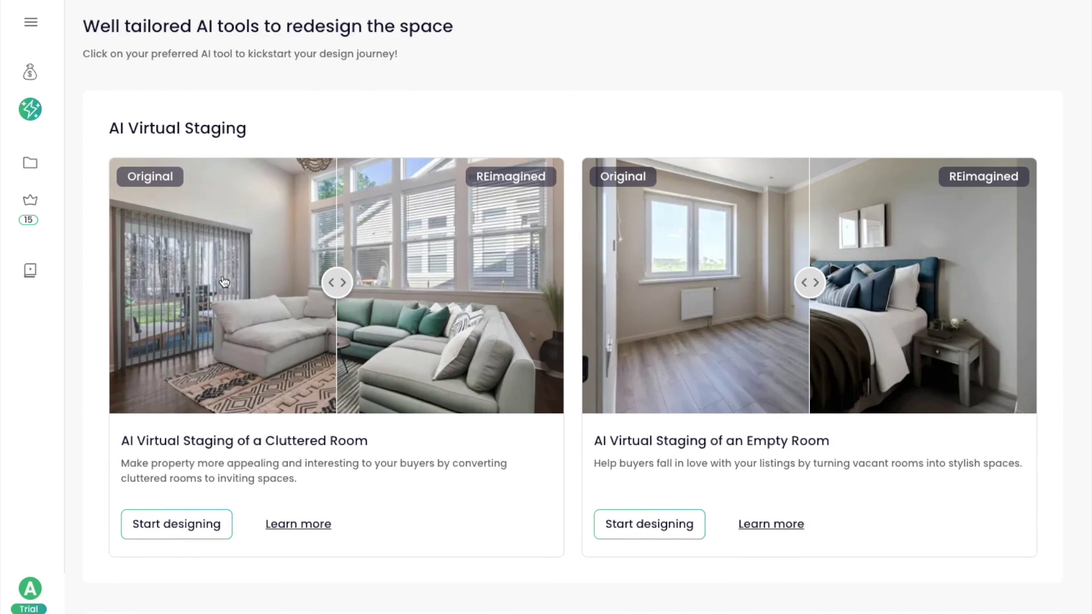
pyautogui.scroll(-8, 231, 277)
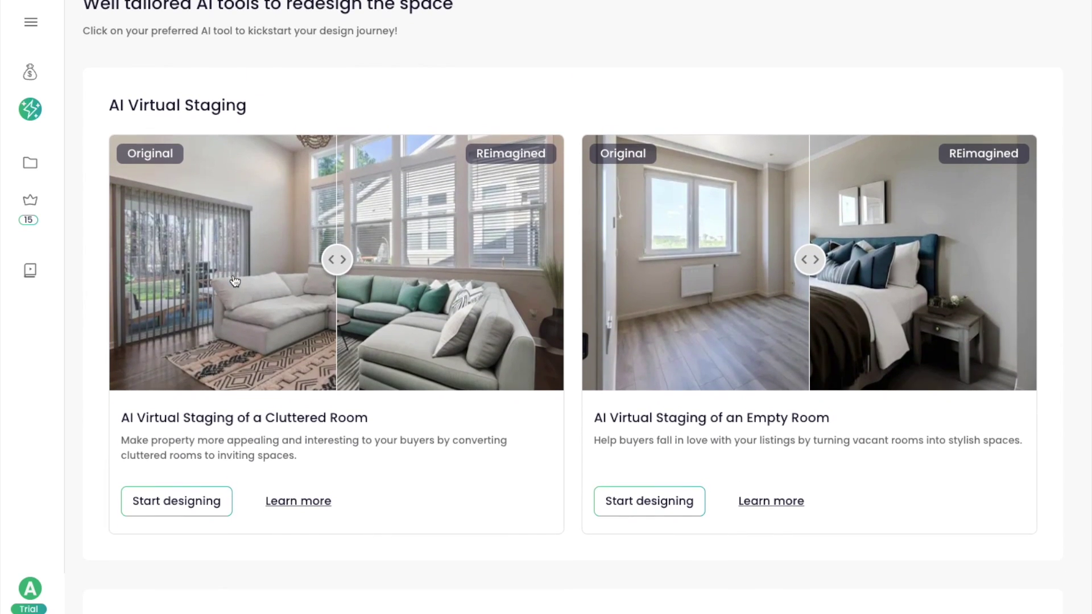
pyautogui.scroll(-8, 239, 282)
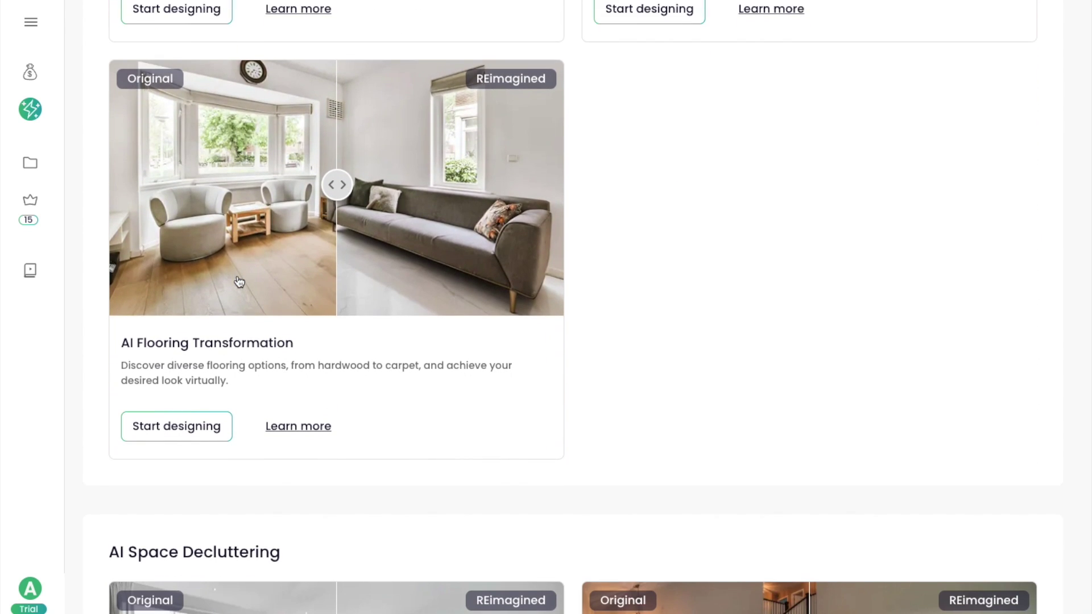
pyautogui.scroll(-8, 240, 282)
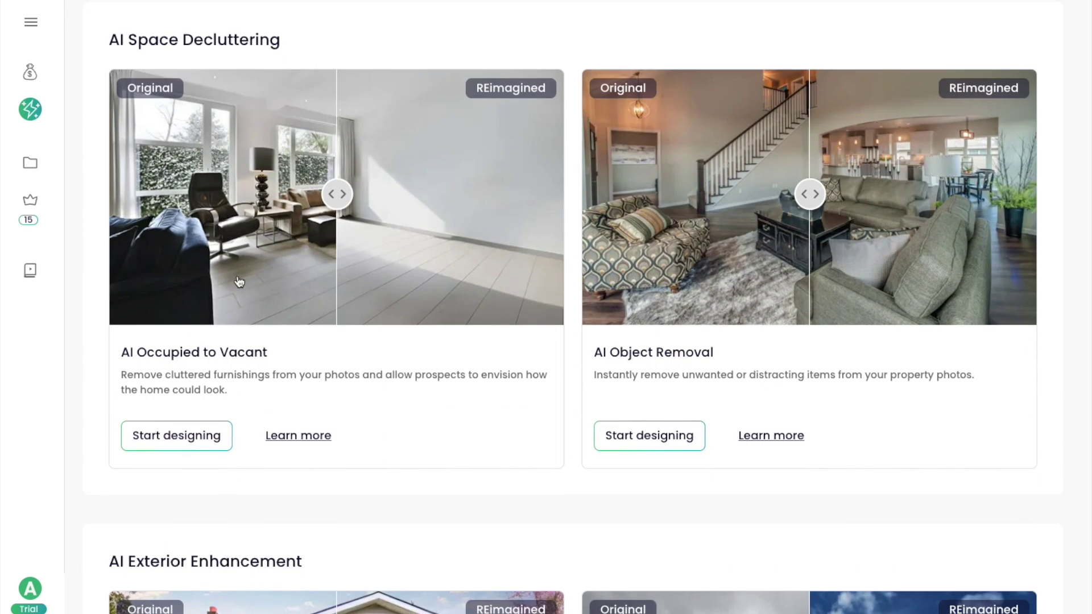
pyautogui.scroll(-8, 239, 282)
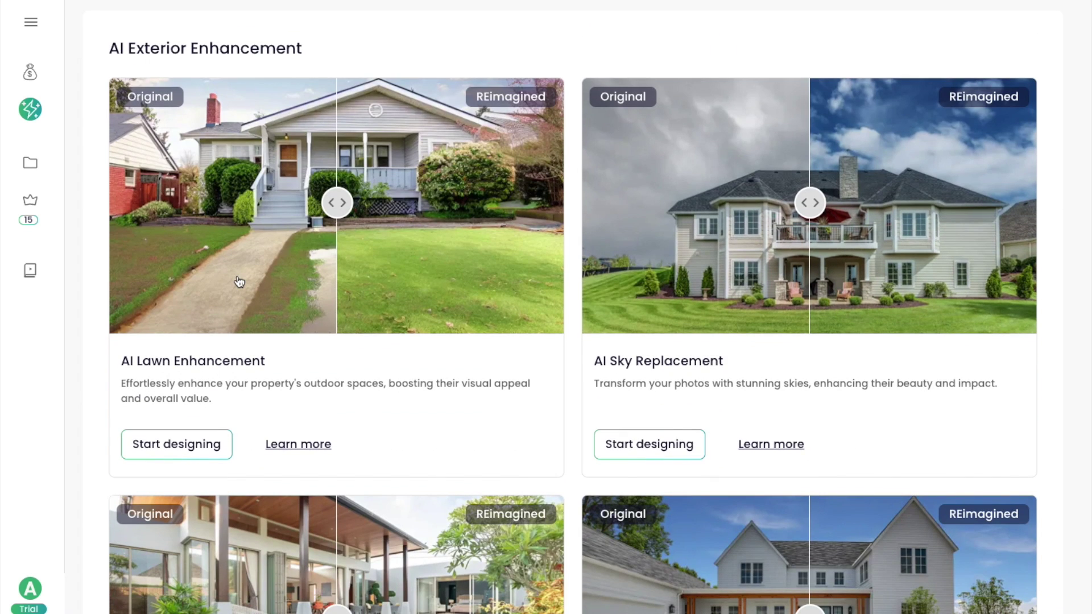
pyautogui.scroll(-12, 240, 282)
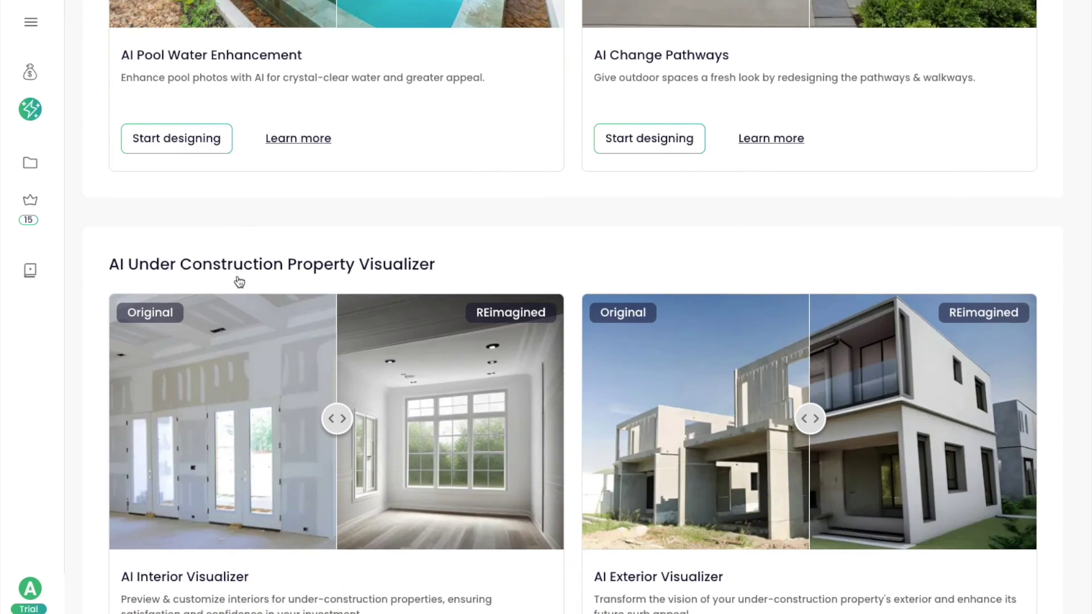
pyautogui.scroll(-3, 239, 282)
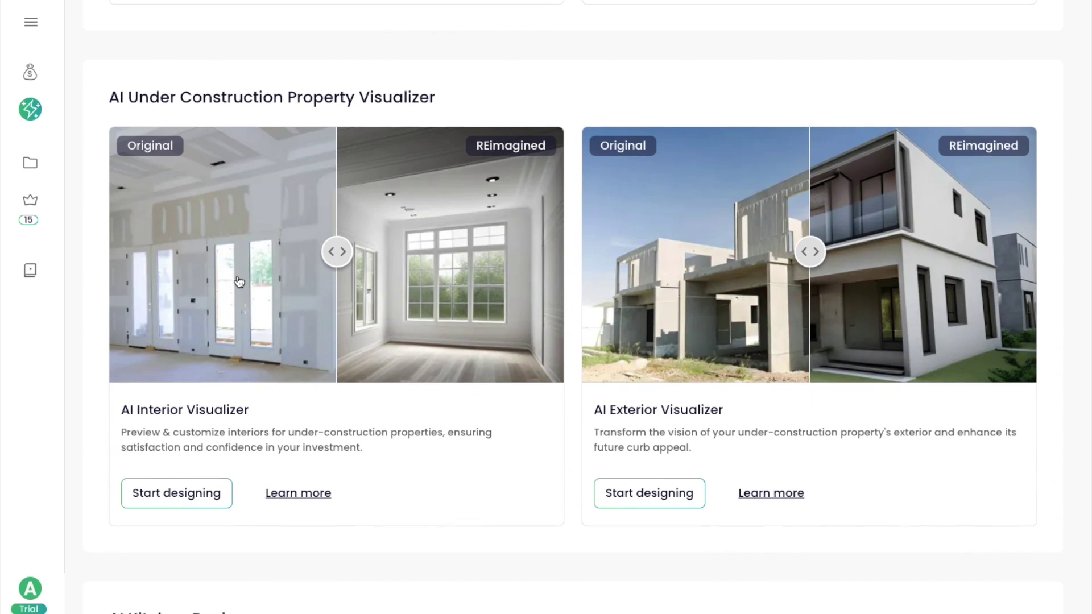